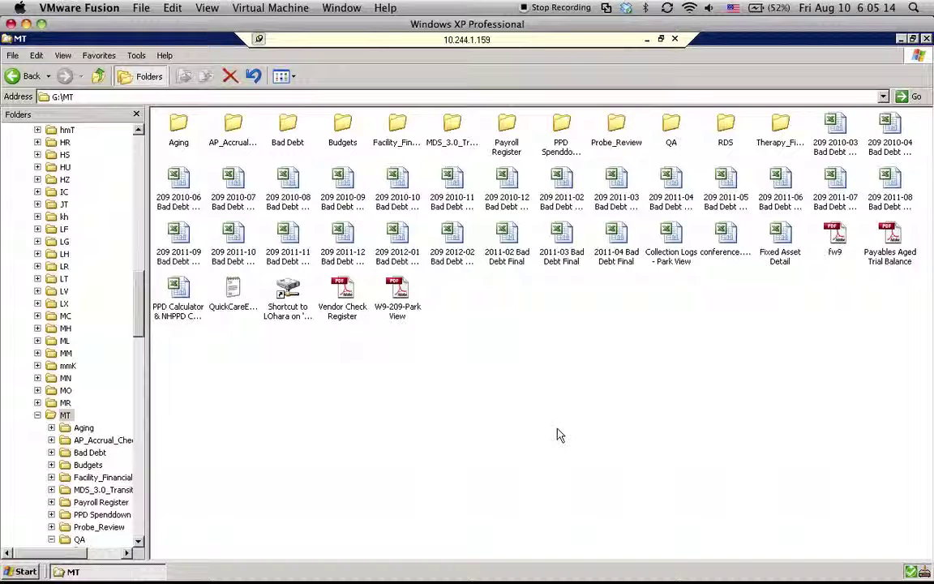
Open the Infection Control workbook from the Nursing folder inside the QA folder
double_click(671, 127)
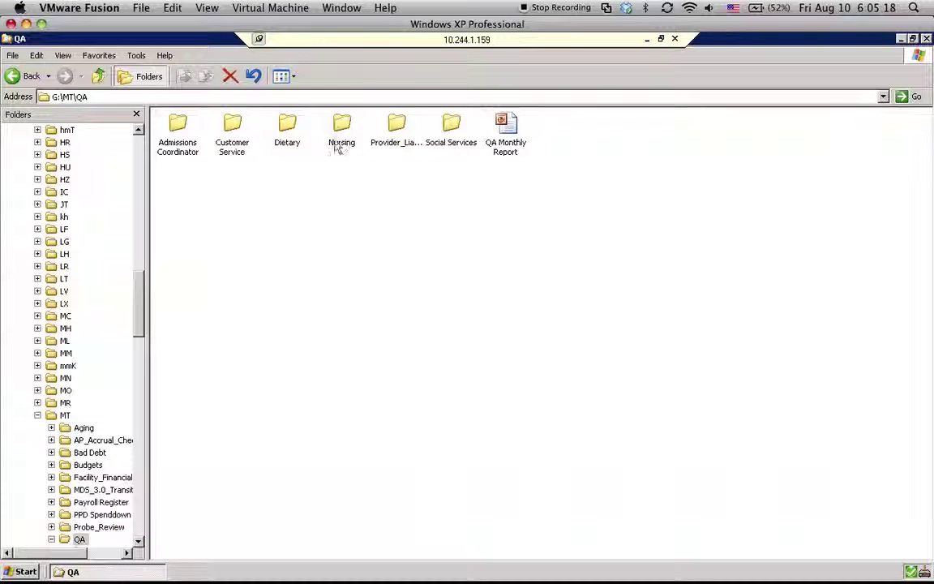
double_click(341, 127)
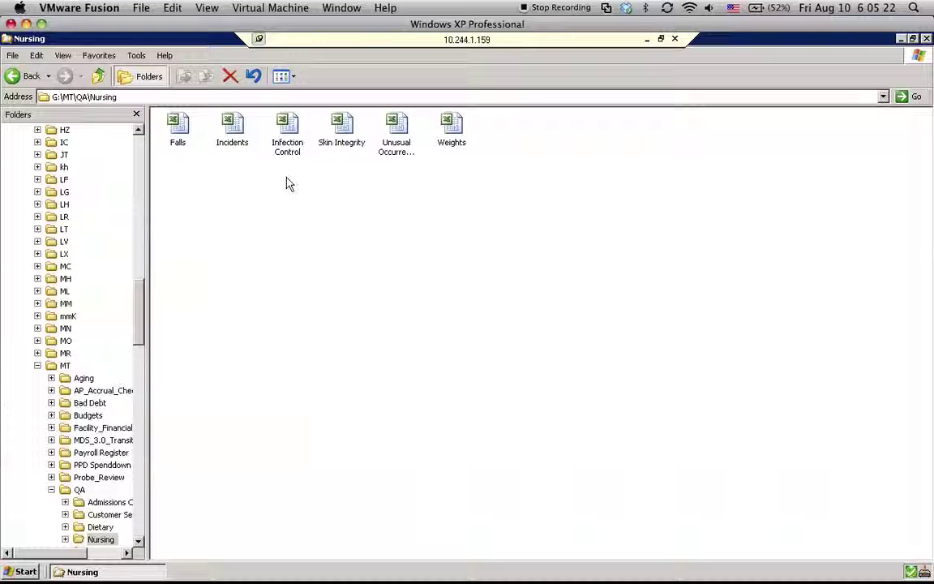
left_click(287, 124)
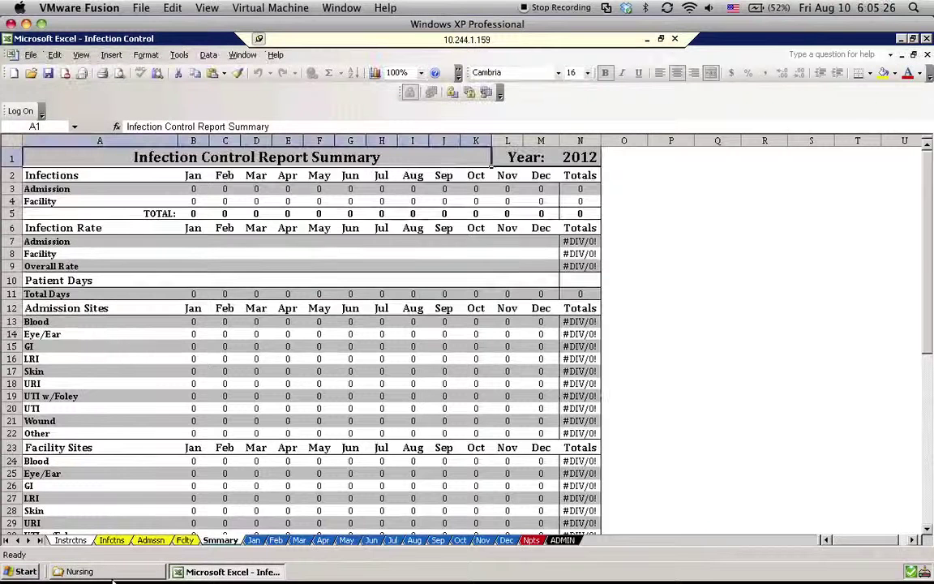
Review the instructions, the infection, admission and facility charts, the report summary and the Jan worksheet
left_click(71, 540)
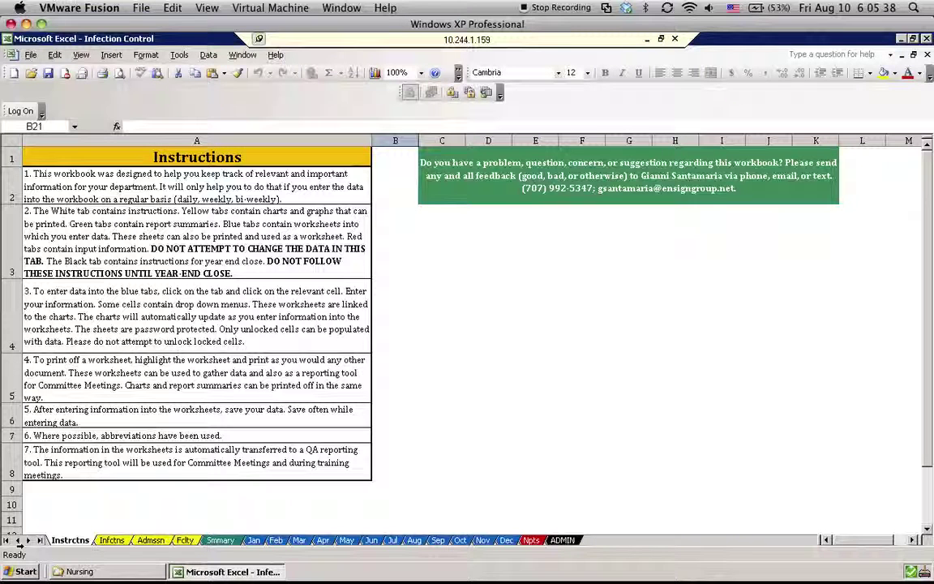
key("ctrl+Page_Down")
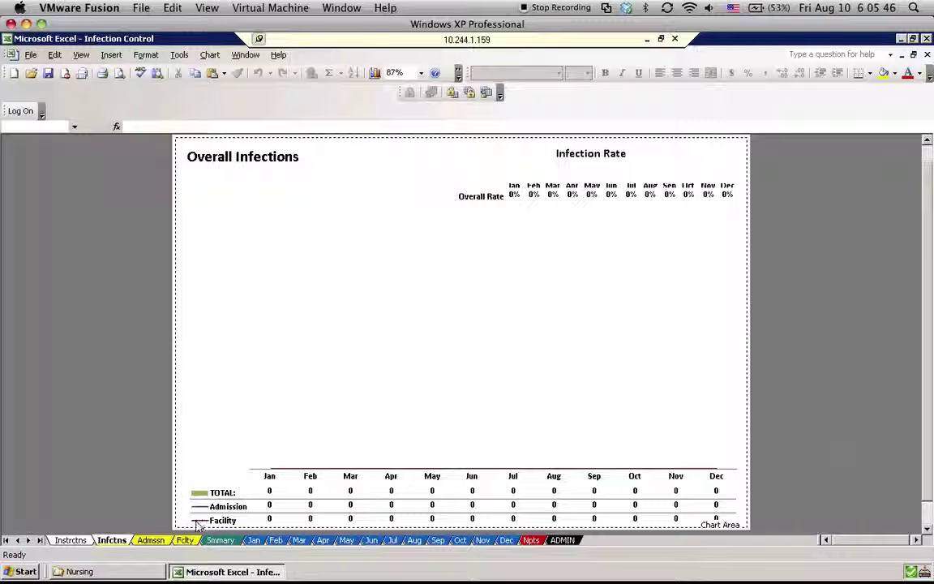
left_click(150, 540)
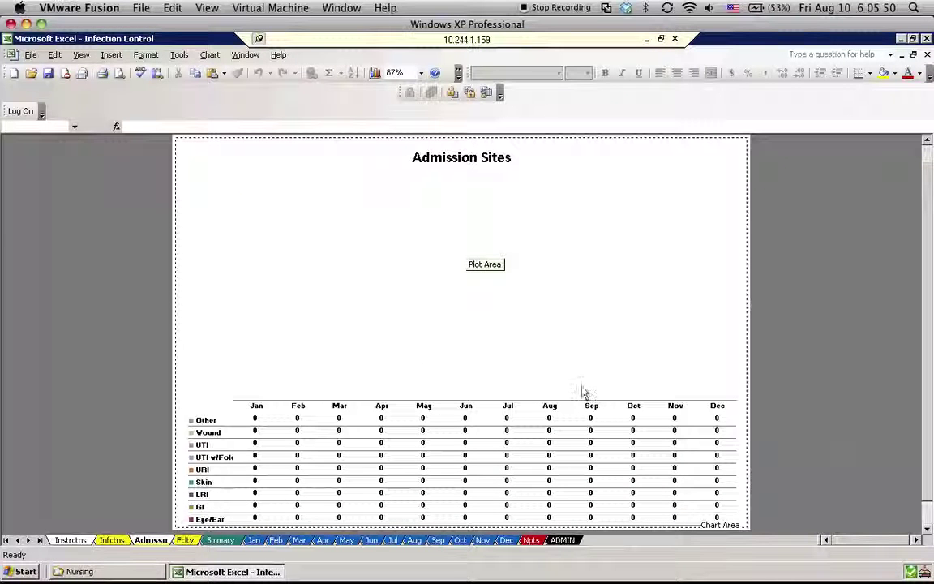
left_click(183, 541)
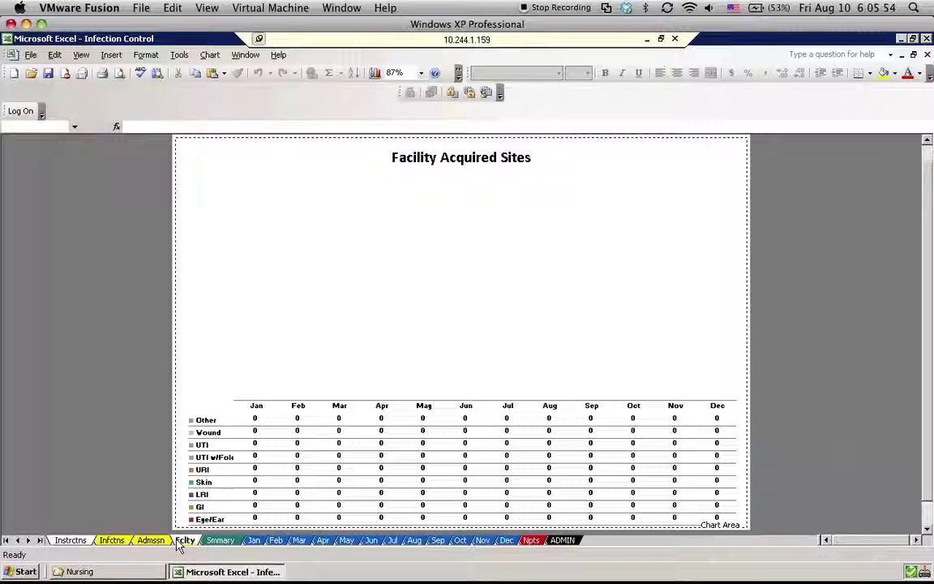
left_click(221, 540)
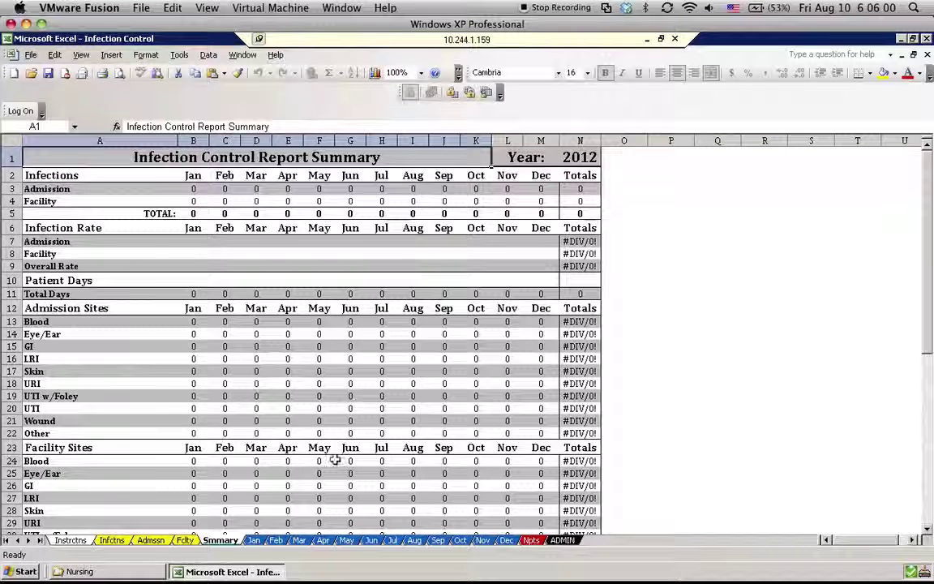
left_click(253, 540)
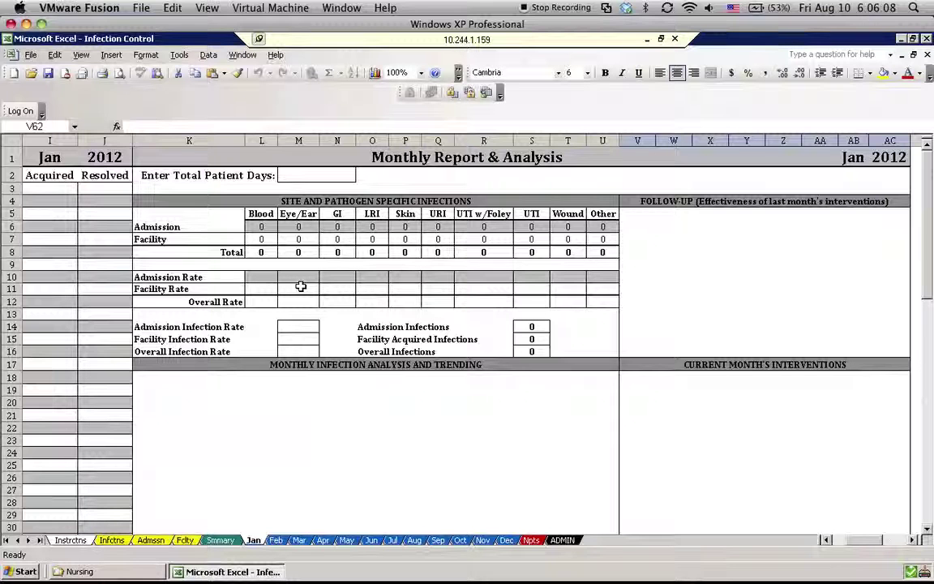
Open the Aug worksheet and go to the start of its Infection Control Log
left_click(414, 540)
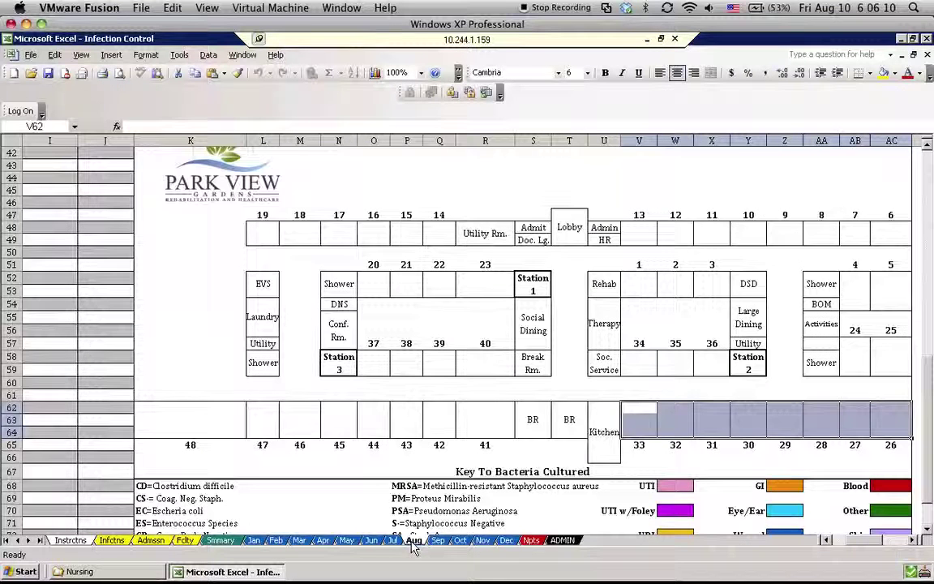
scroll(284, 349, "up", 14)
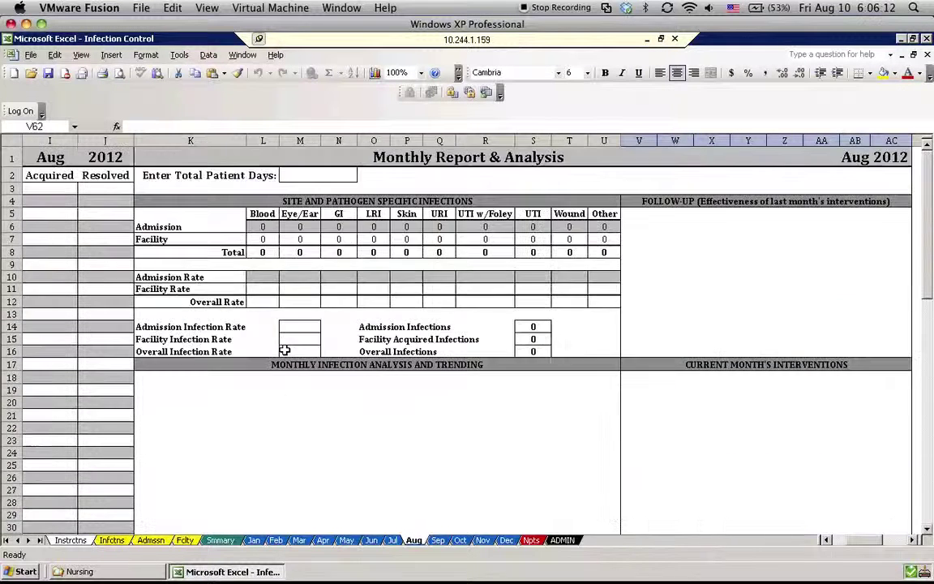
scroll(284, 349, "down", 12)
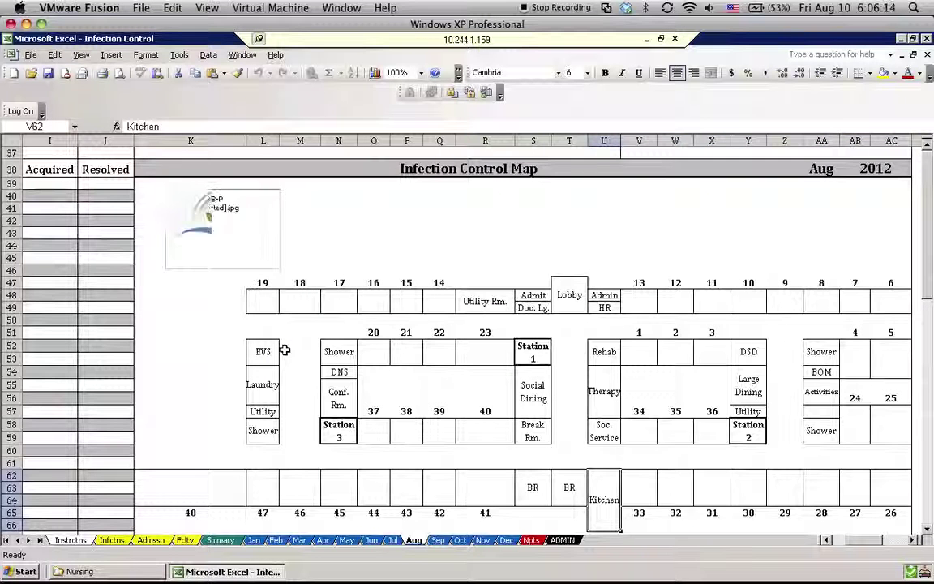
key("Home")
key("Up")
key("Up")
key("Up")
key("Up")
key("Up")
key("Up")
key("Up")
key("Up")
key("Up")
key("Up")
key("Up")
key("Up")
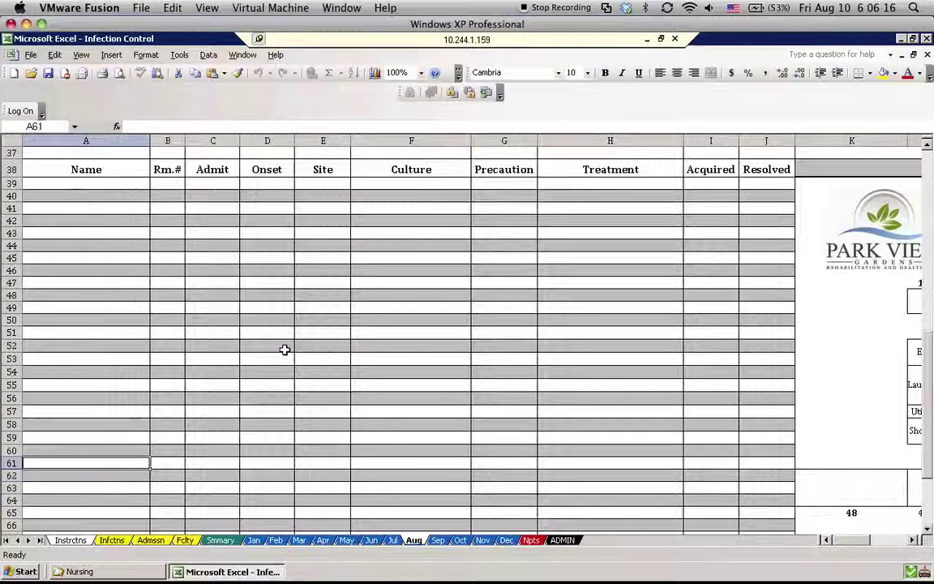
key("Up")
key("Up")
key("Up")
key("Up")
key("Up")
scroll(284, 349, "up", 12)
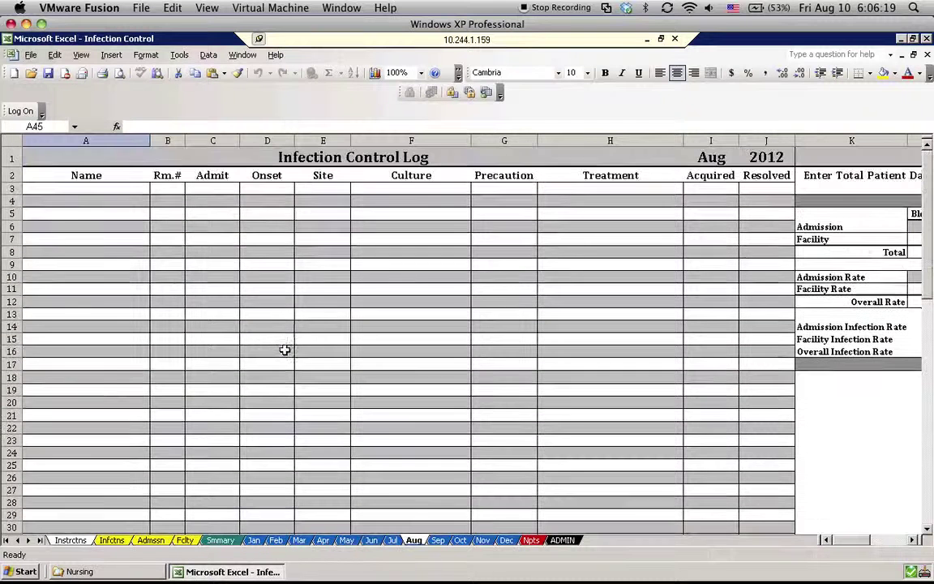
Examine the August Infection Control Log from its column headings down to the last entry row
left_click(79, 175)
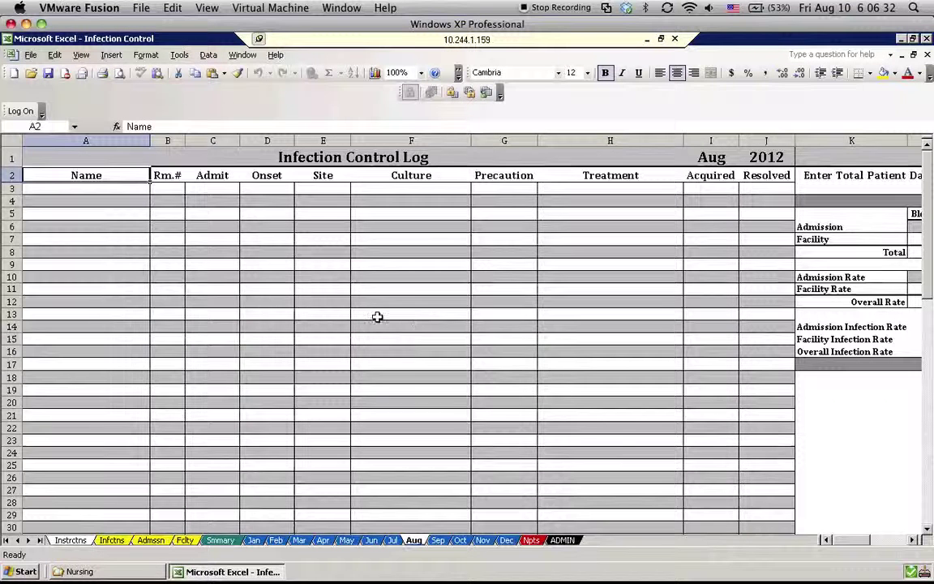
scroll(377, 317, "down", 8)
scroll(377, 316, "down", 11)
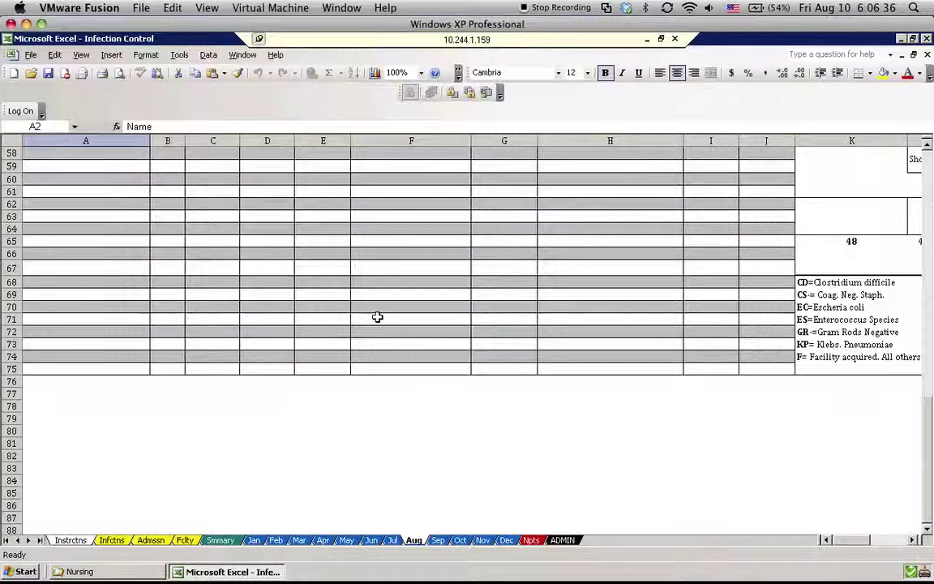
scroll(377, 317, "up", 19)
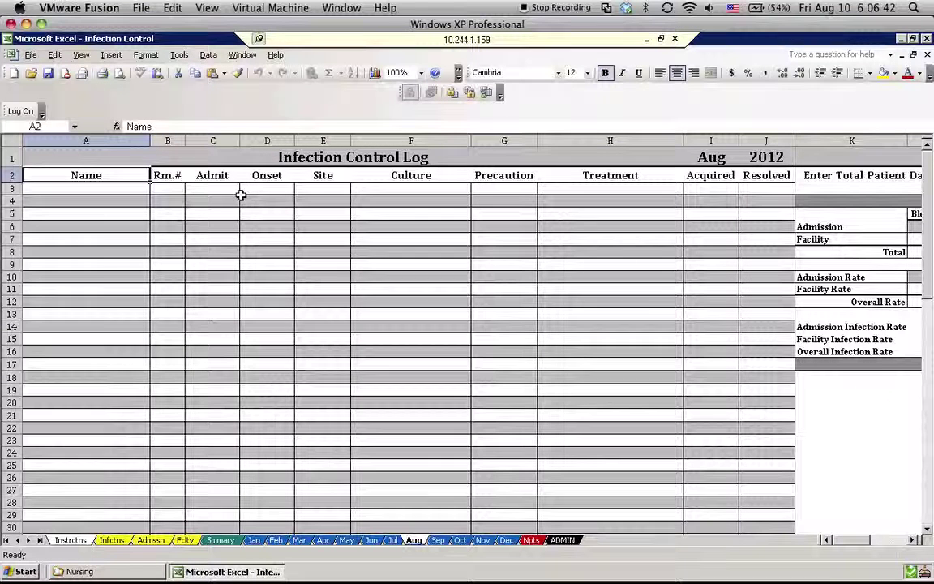
Start the first log entry in row 3 with the patient's name, room number 12 and admit date 5/21/2012
left_click(85, 189)
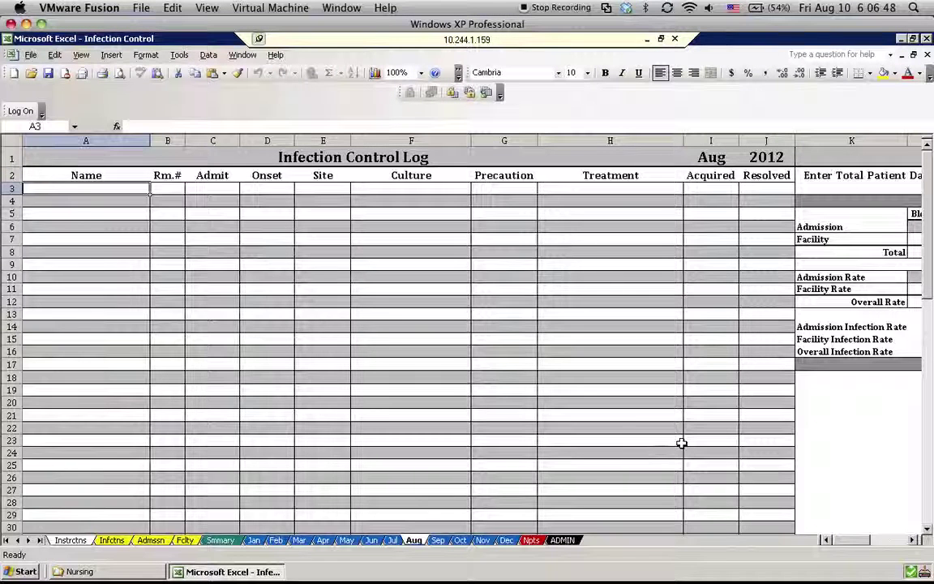
type("John Smith")
key("Tab")
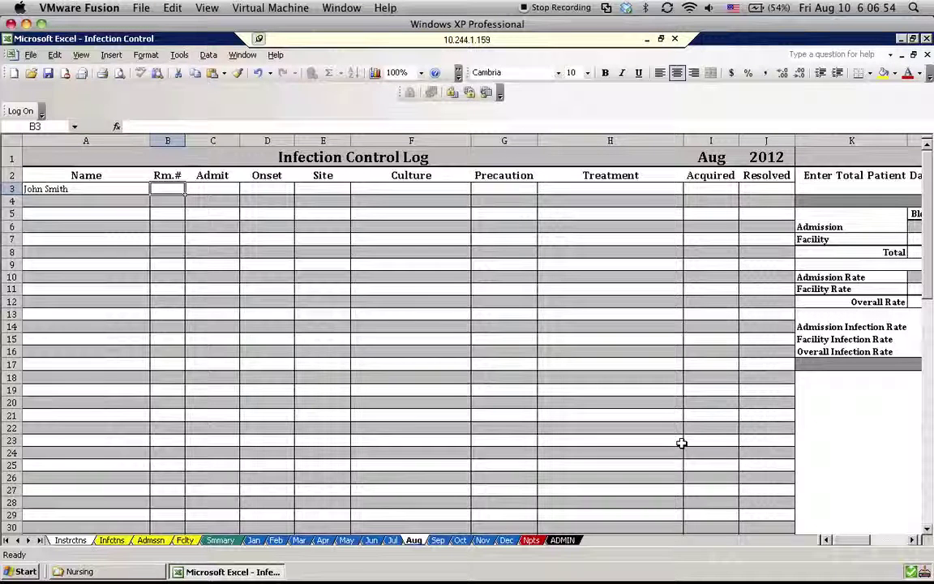
type("12")
key("Tab")
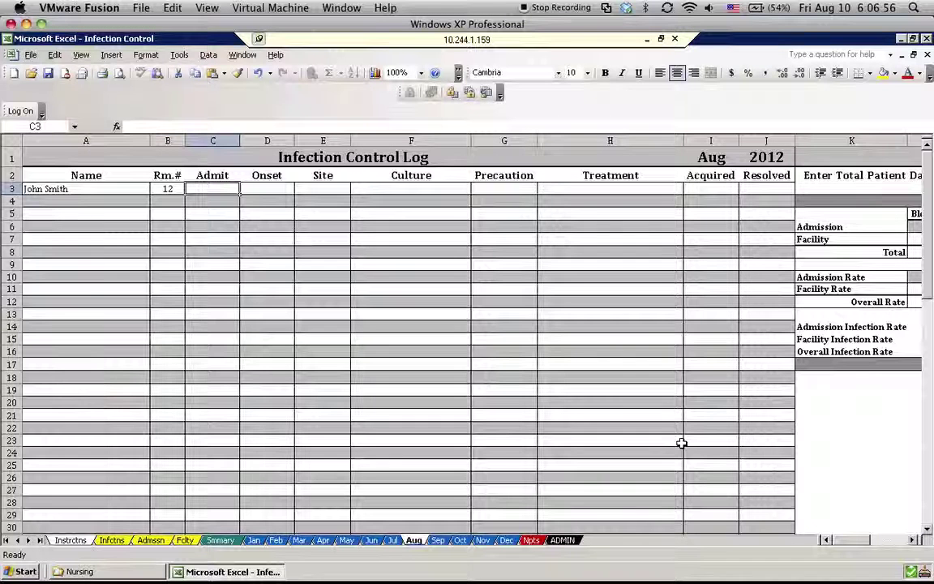
type("5/21/2012")
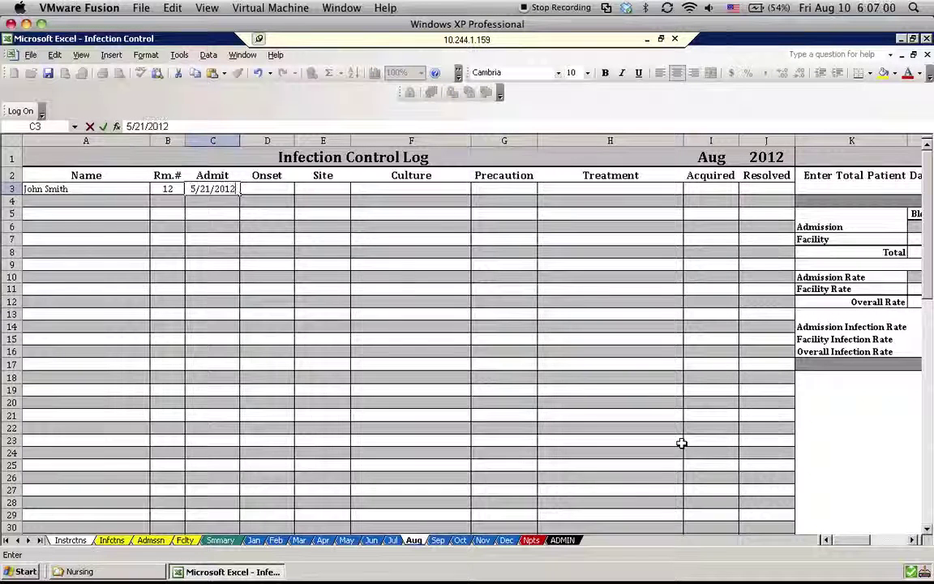
key("Tab")
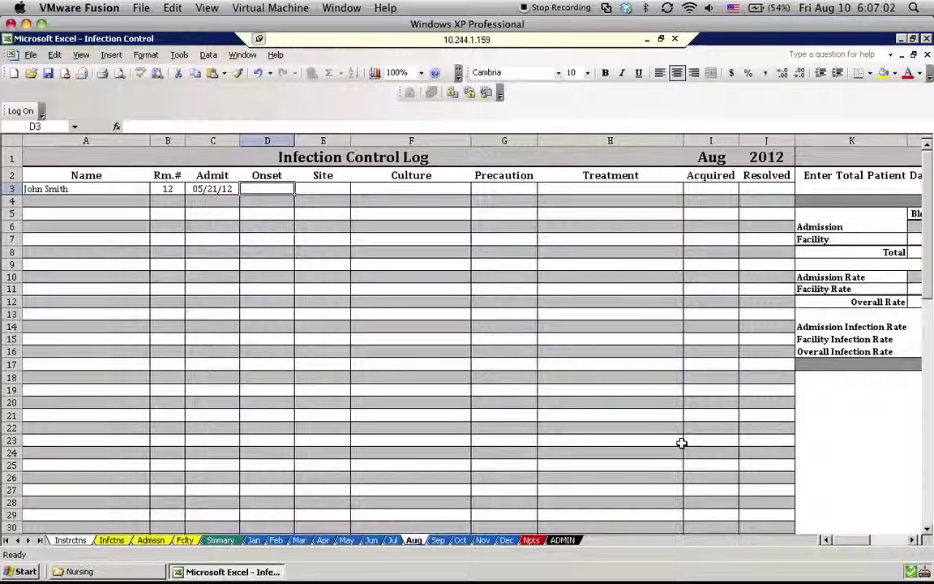
Enter 8/3/2012 as the row 3 onset date and choose UTI w/Foley as the infection site
type("8/")
type("3/2012")
key("Tab")
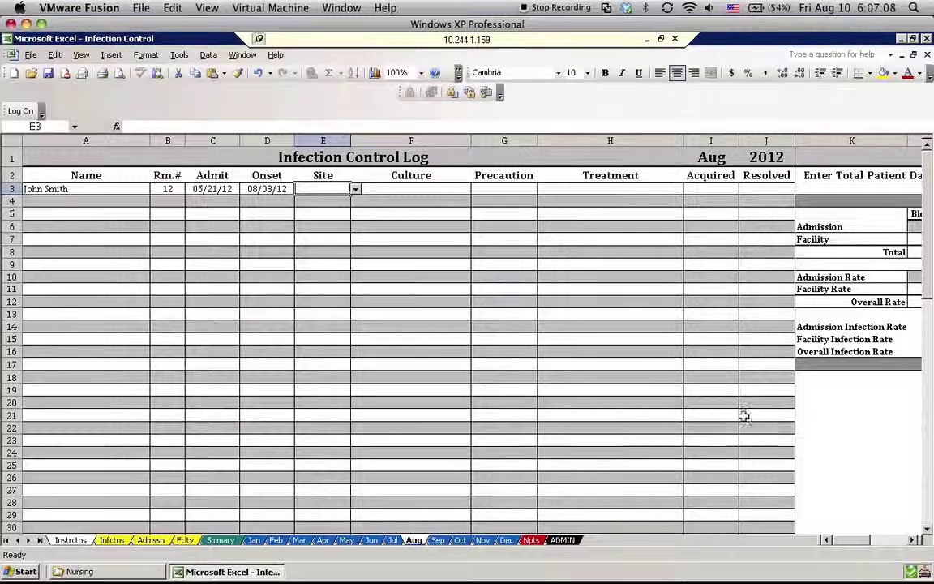
left_click(355, 189)
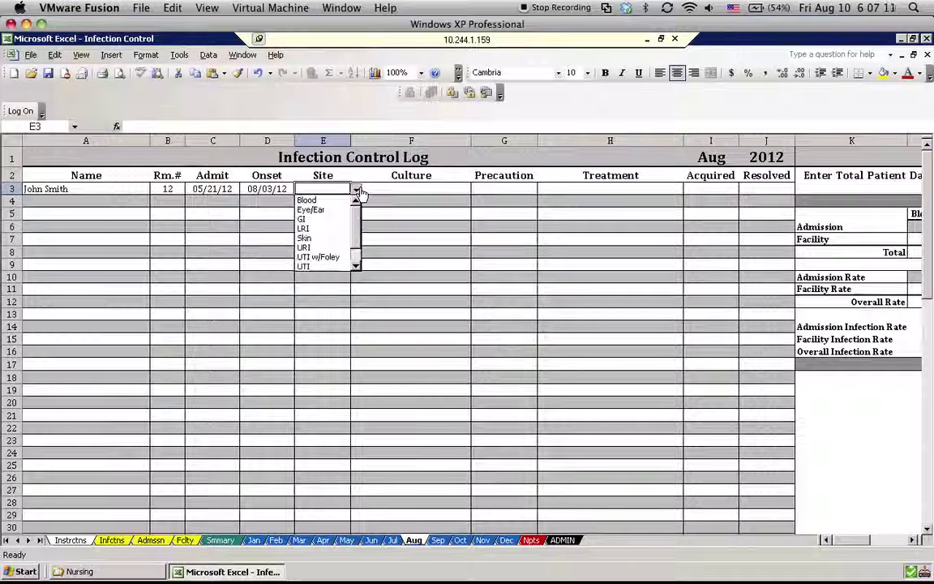
left_click(332, 258)
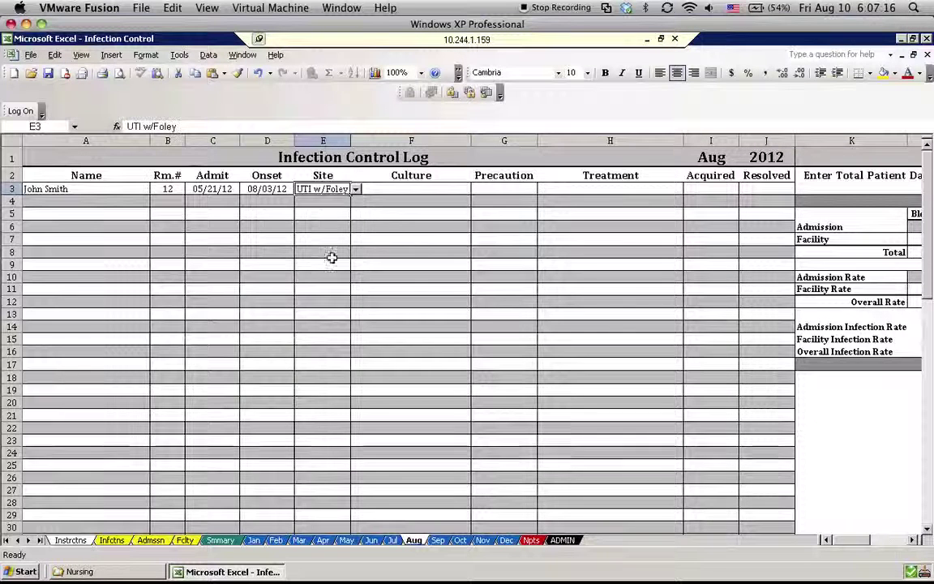
Enter "Blah blah blah" as the row 3 culture and choose None as the precaution
left_click(381, 190)
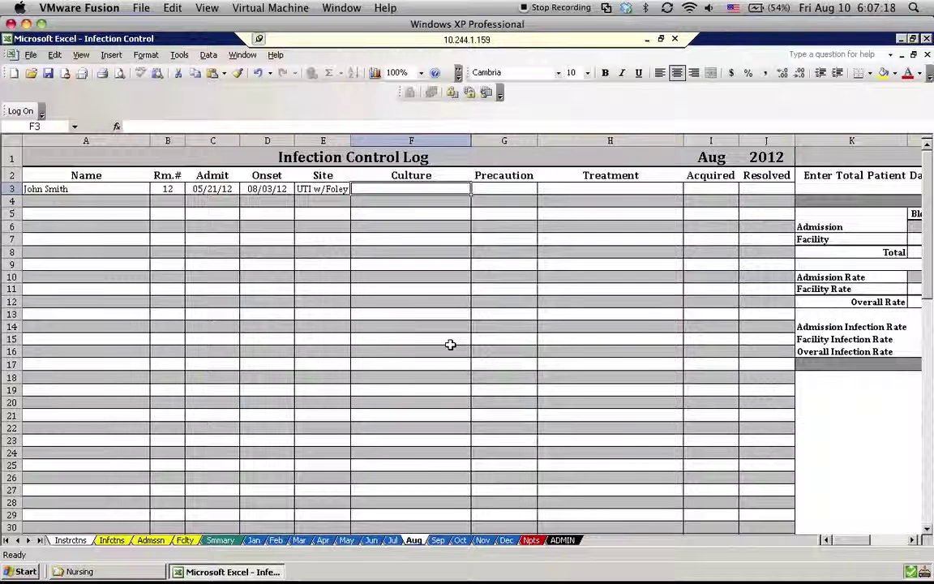
type("B")
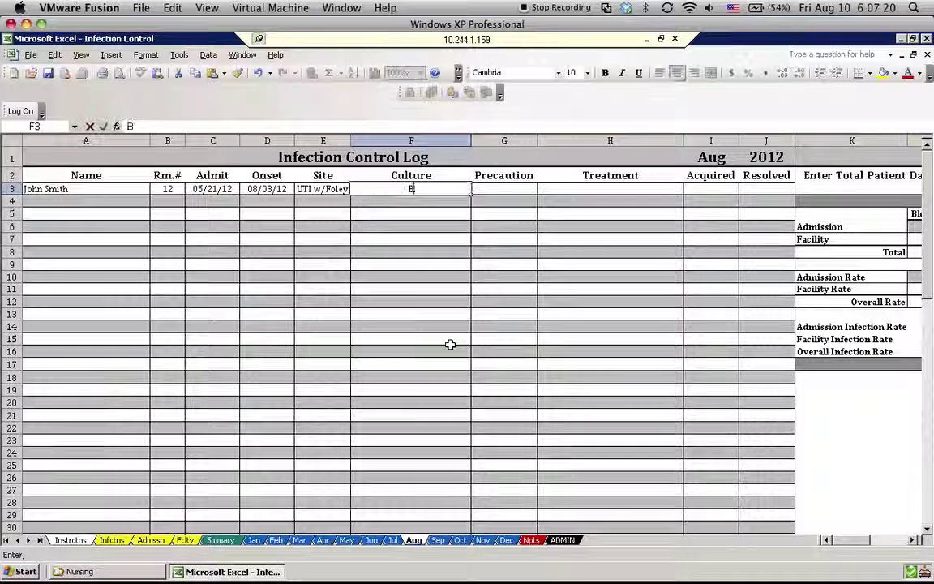
type("lah blah blah")
key("Tab")
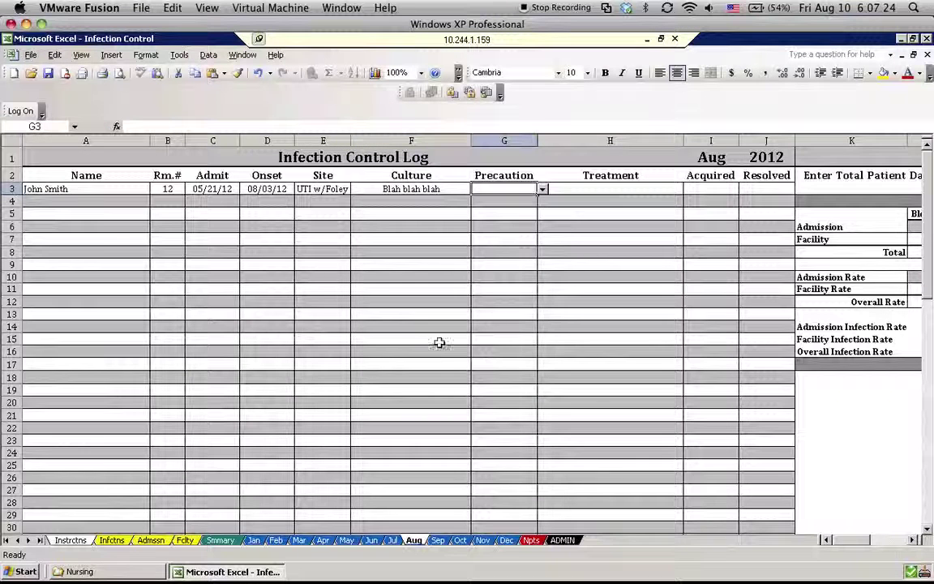
left_click(542, 189)
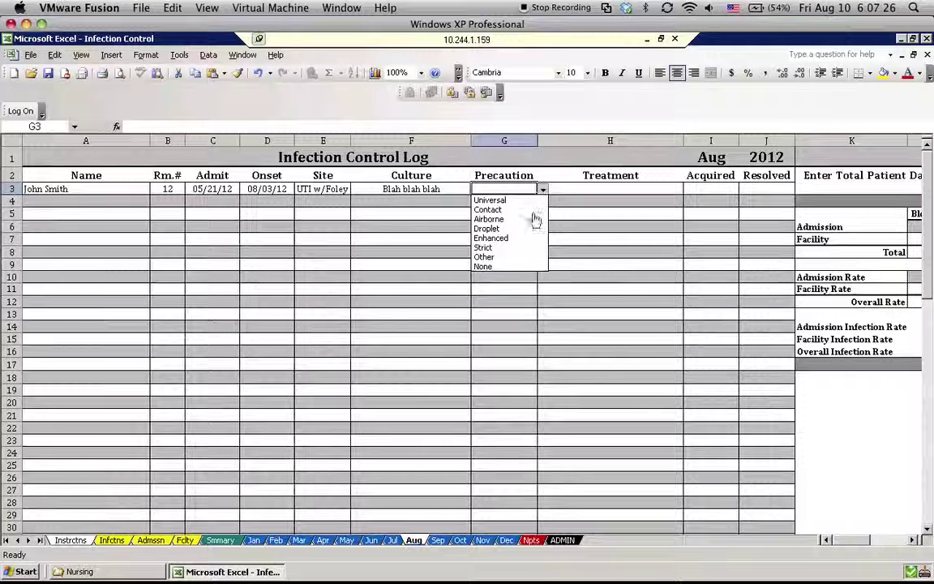
left_click(501, 268)
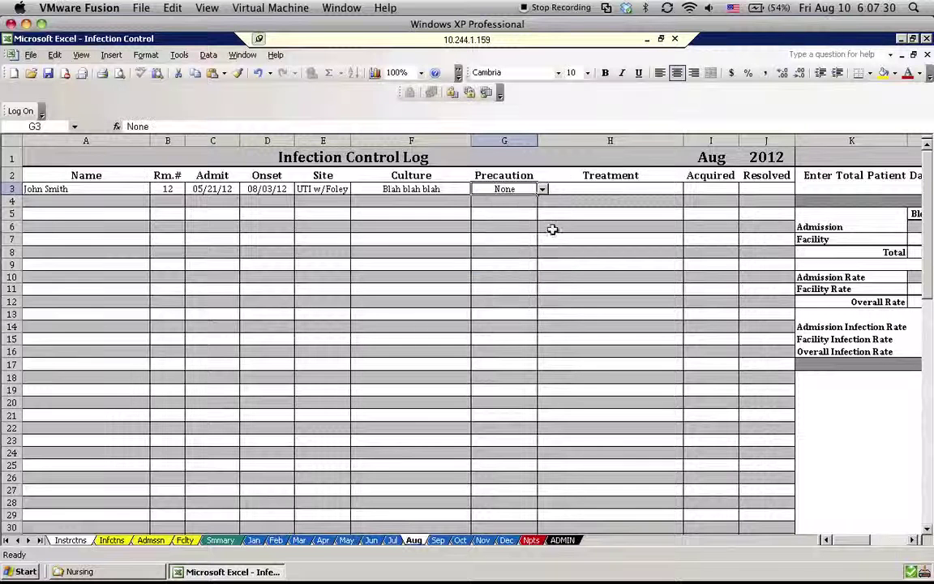
Enter "Haven't got a clue" as the row 3 treatment and mark the infection as Facility acquired
left_click(572, 188)
type("H")
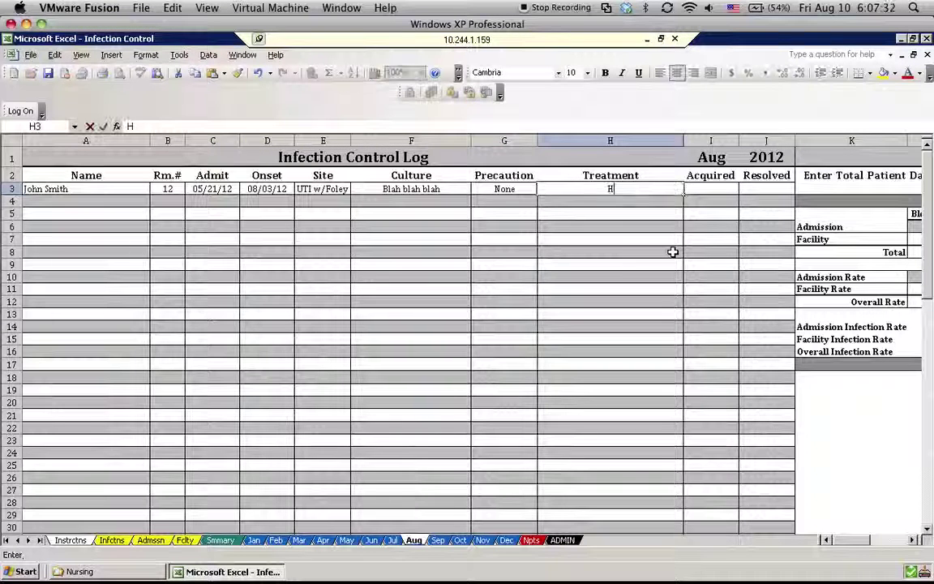
type("aven't got a clue")
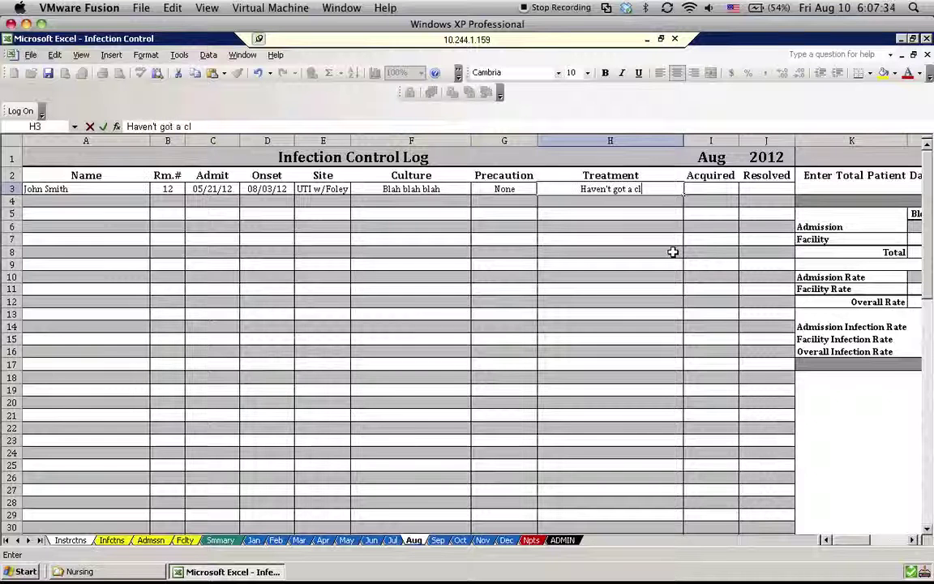
key("Tab")
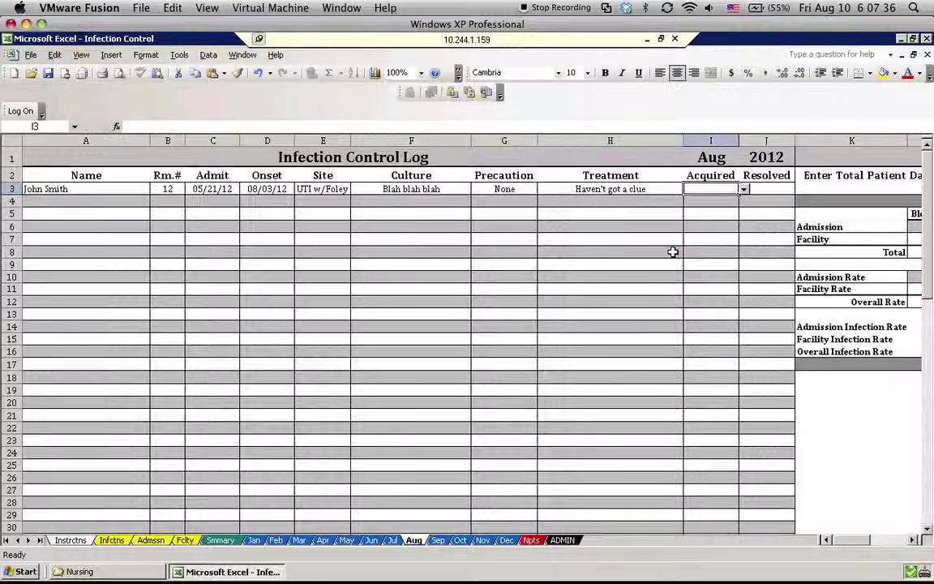
left_click(743, 190)
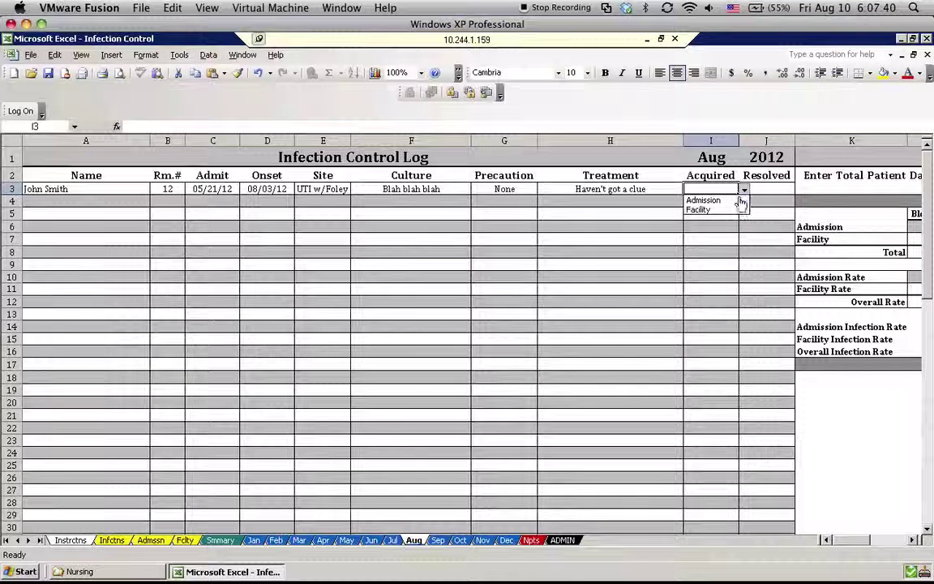
left_click(730, 209)
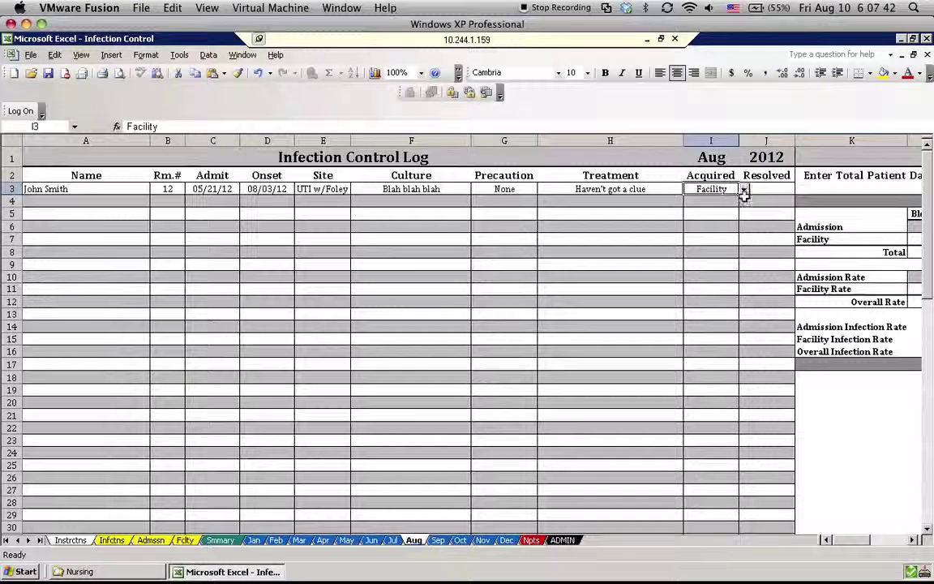
Enter 8/15/2012 as the resolved date for the row 3 log entry
left_click(766, 187)
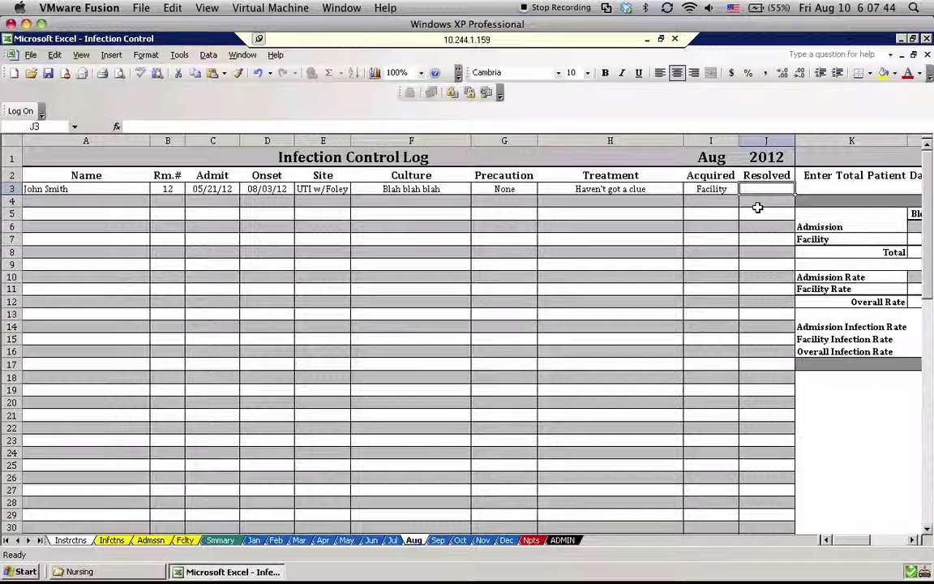
type("8/")
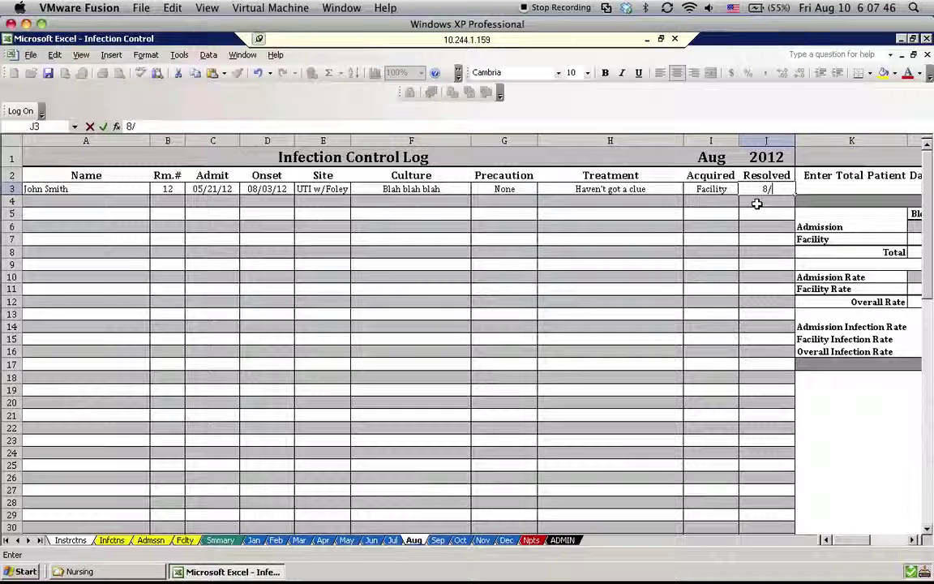
type("15/")
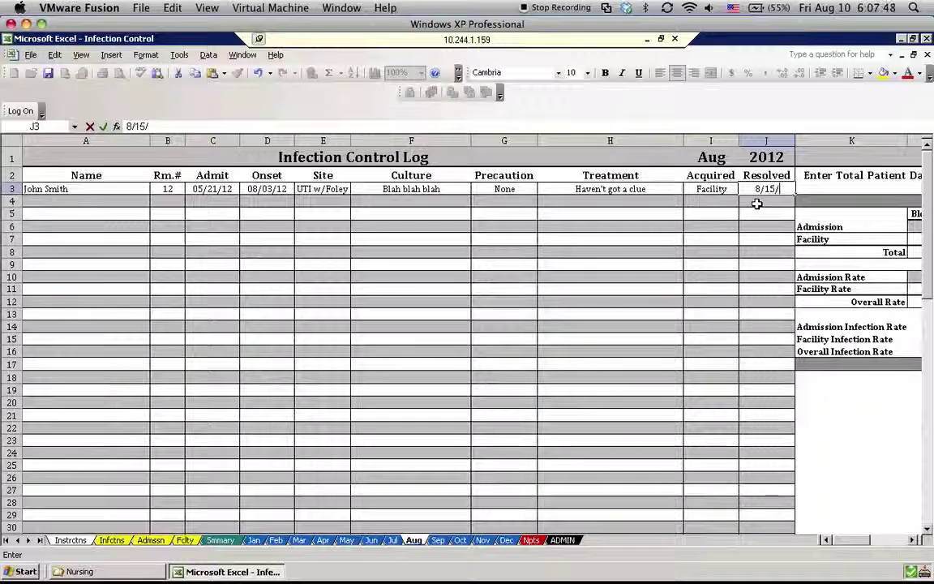
type("2012")
key("Return")
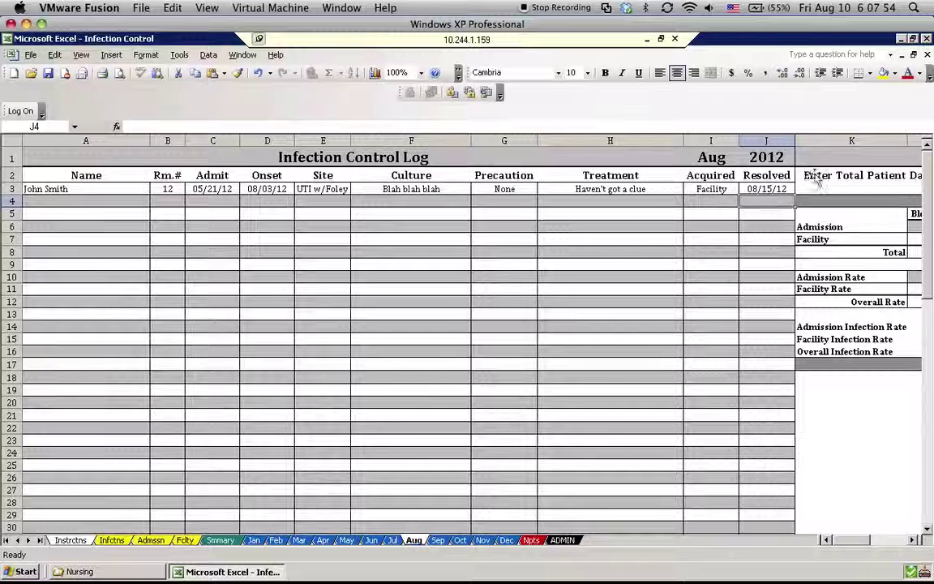
Set the total patient days in the August Monthly Report & Analysis to 985
key("Right")
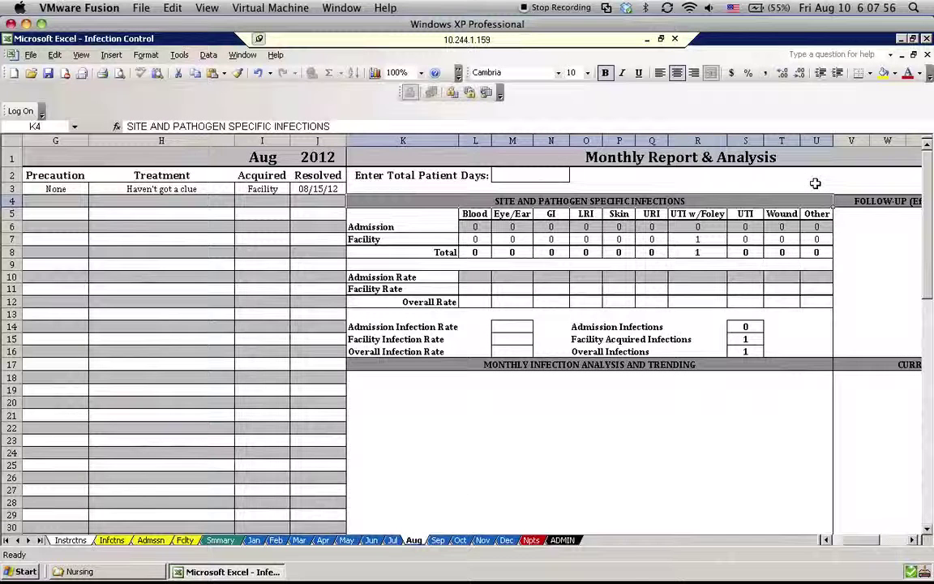
key("Right")
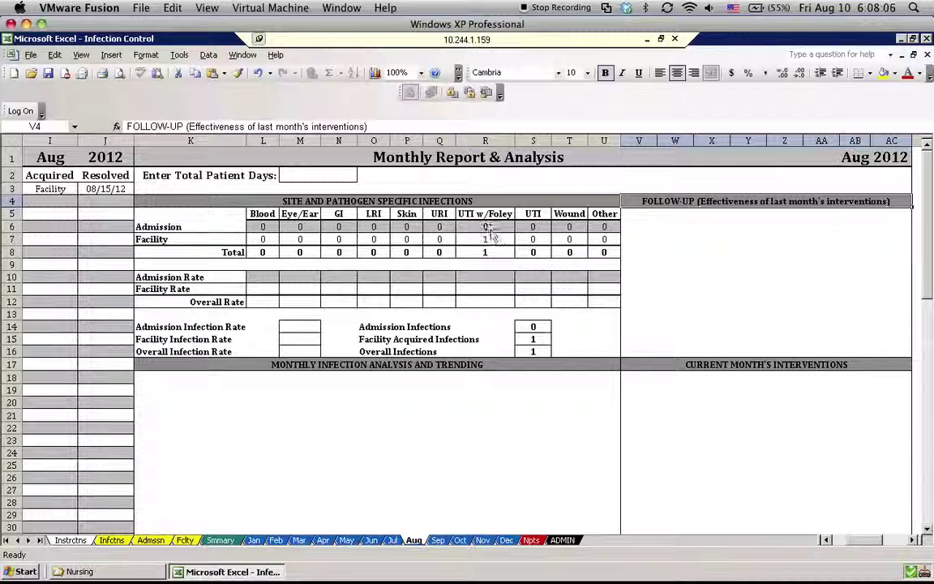
left_click(318, 177)
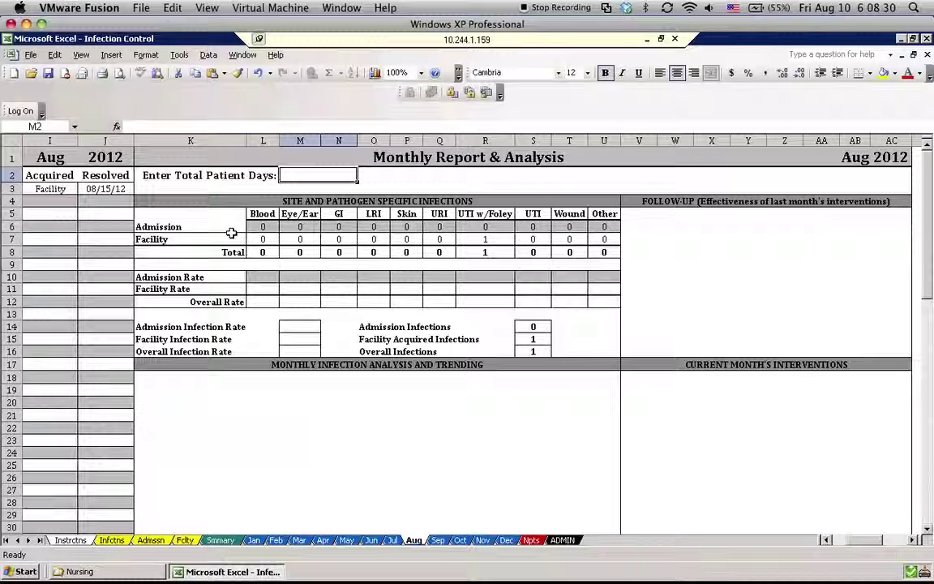
type("100")
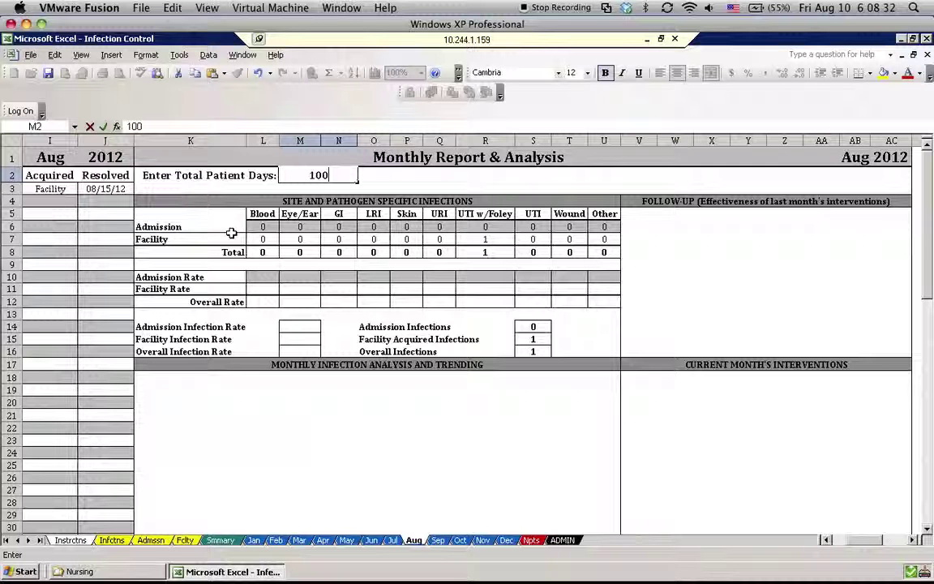
key("BackSpace")
key("BackSpace")
type("985")
key("Return")
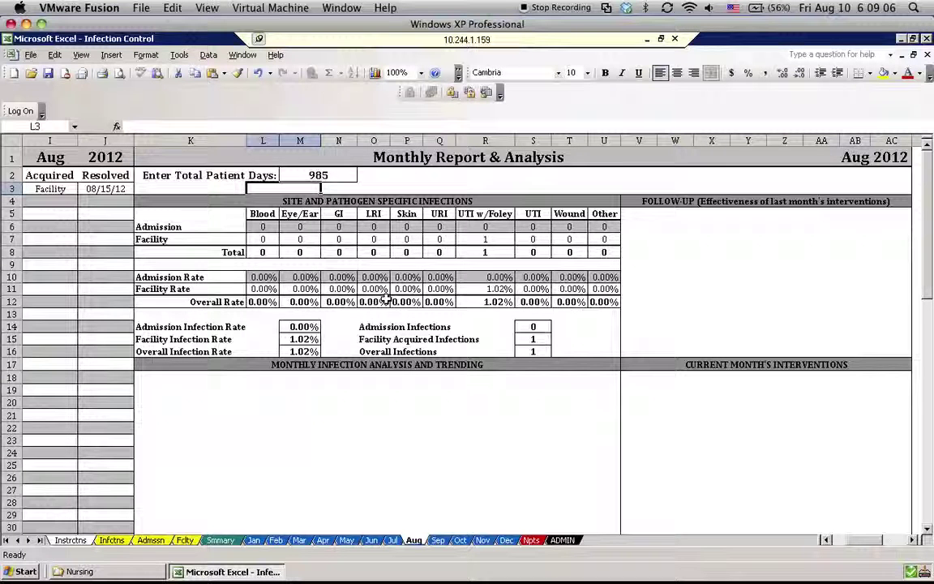
Enter "Blah" as placeholder text in both the Follow-Up area and the Monthly Infection Analysis and Trending area
left_click(775, 262)
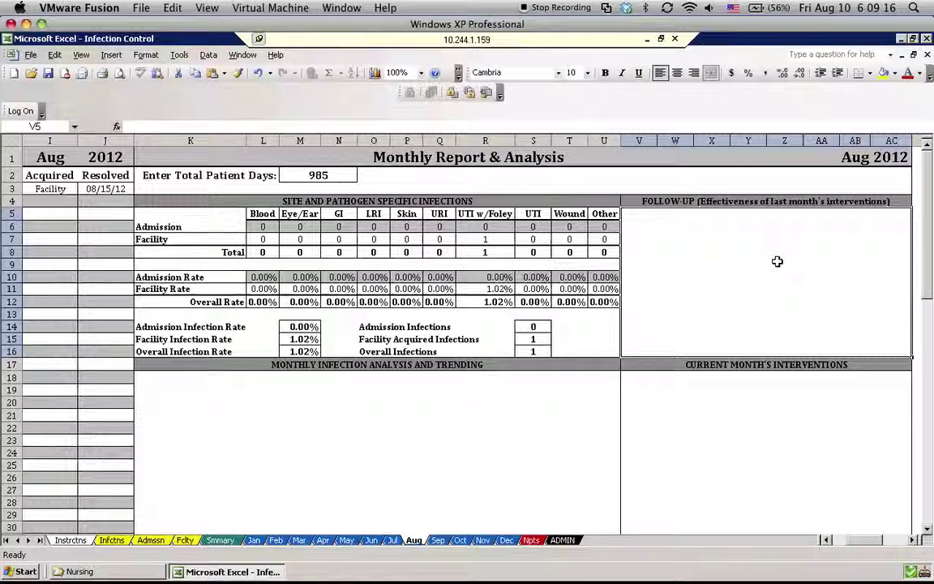
type("Bi")
type("ah")
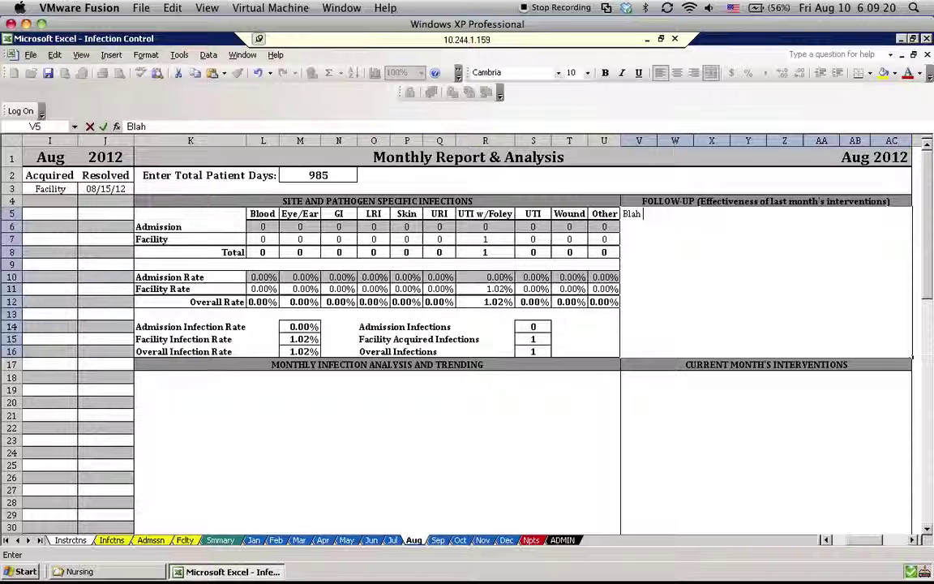
left_click(336, 424)
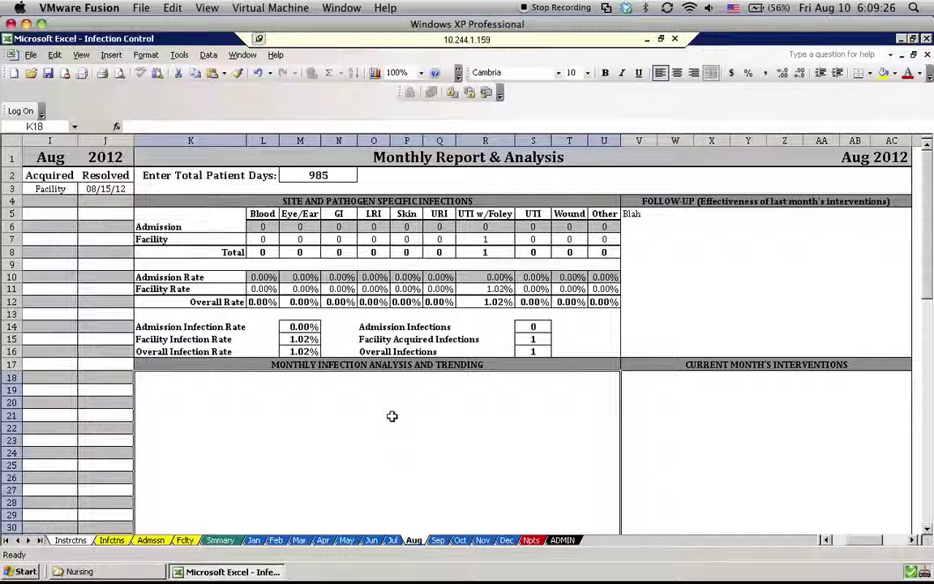
scroll(391, 416, "down", 2)
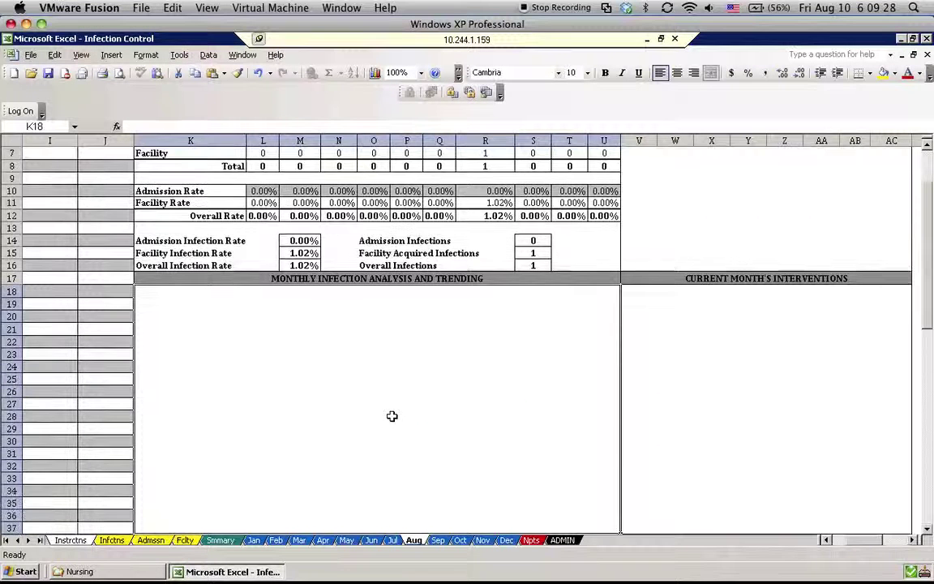
scroll(392, 416, "down", 1)
scroll(391, 416, "up", 2)
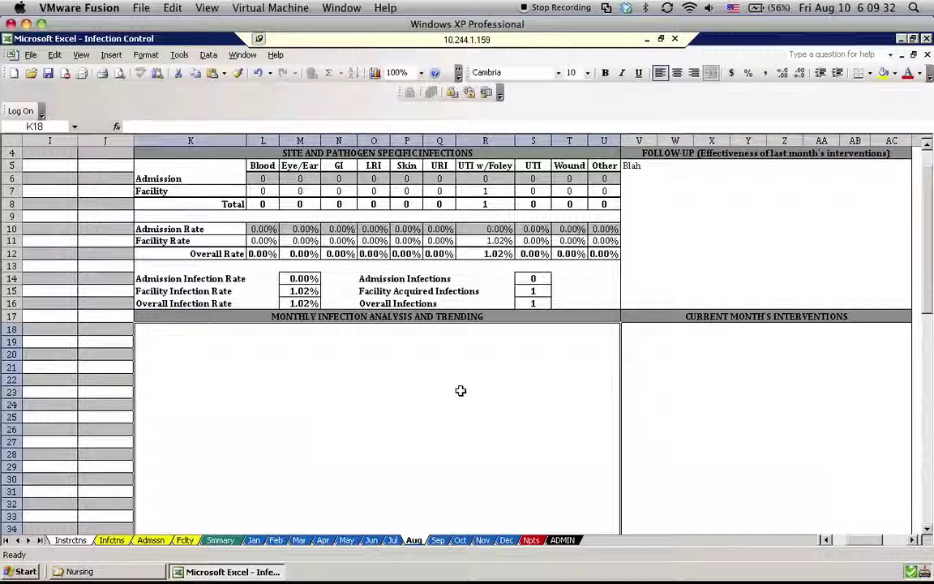
type("Blah")
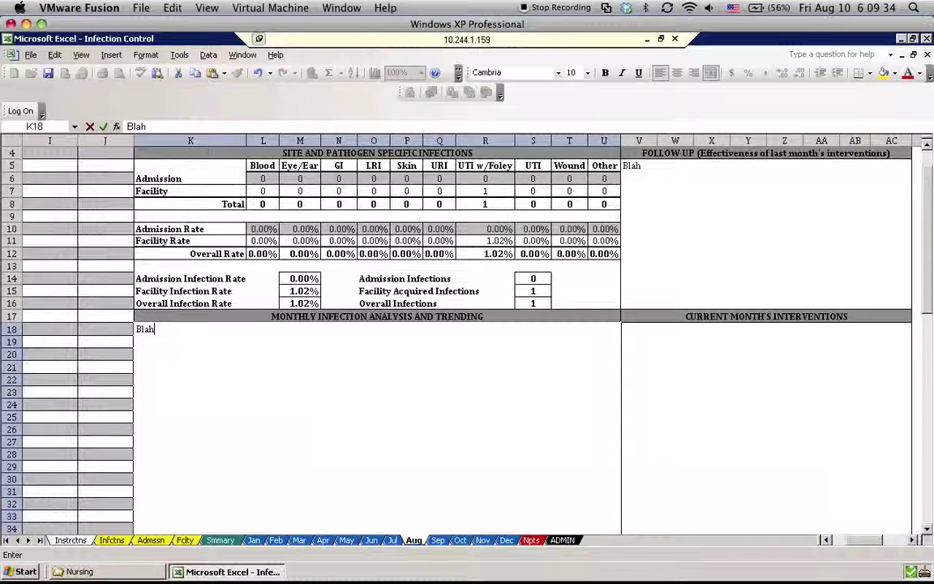
Enter "Blah" as placeholder text in the Current Month's Interventions area
left_click(713, 427)
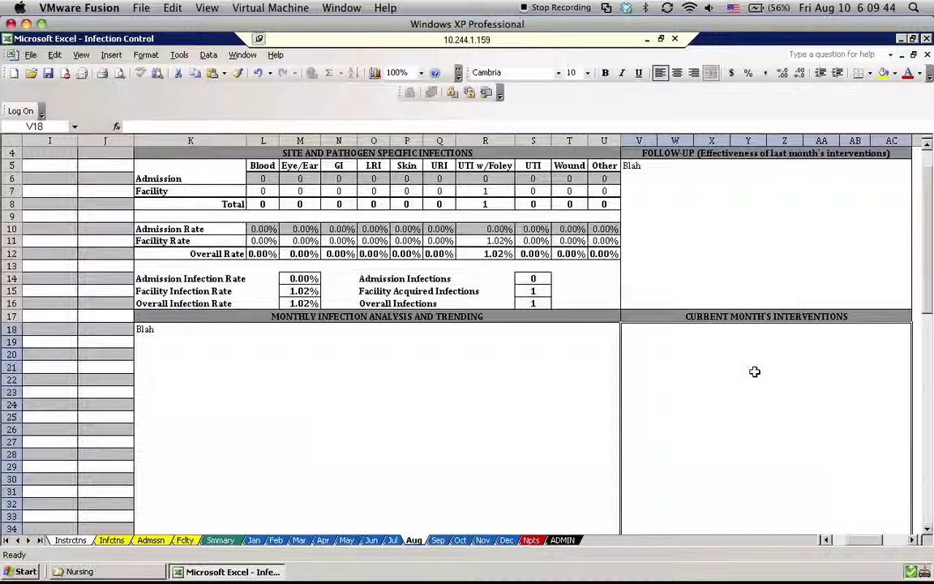
type("Blah")
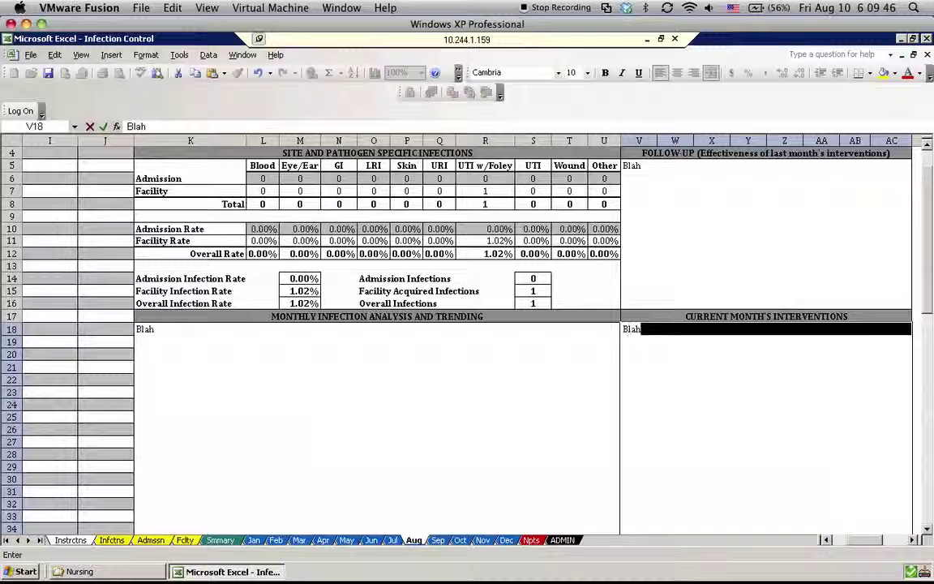
key("Return")
On the Infection Control Map, fill room 12's upper cell with the purple UTI w/Foley color and label it MRSA
scroll(750, 372, "down", 2)
scroll(750, 372, "up", 2)
scroll(750, 372, "down", 5)
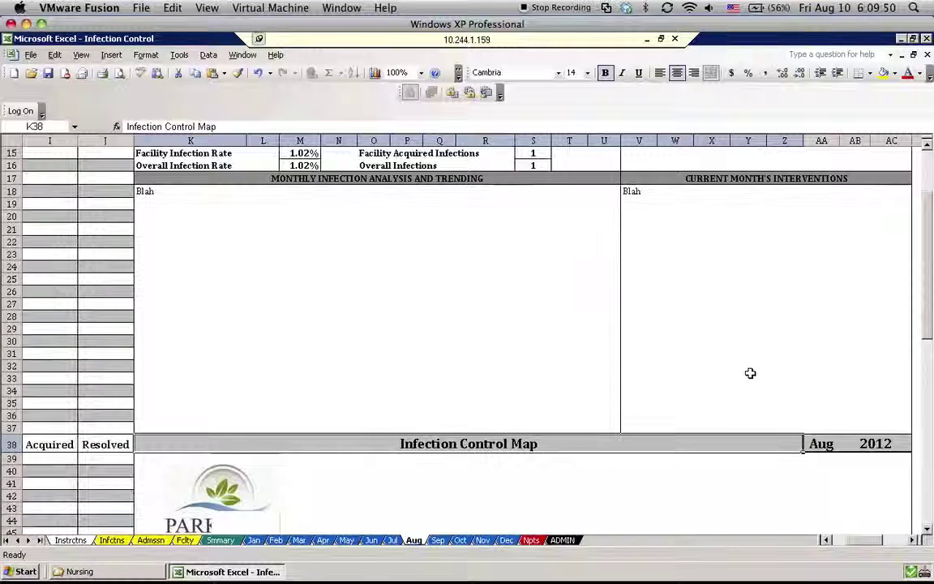
scroll(750, 372, "down", 3)
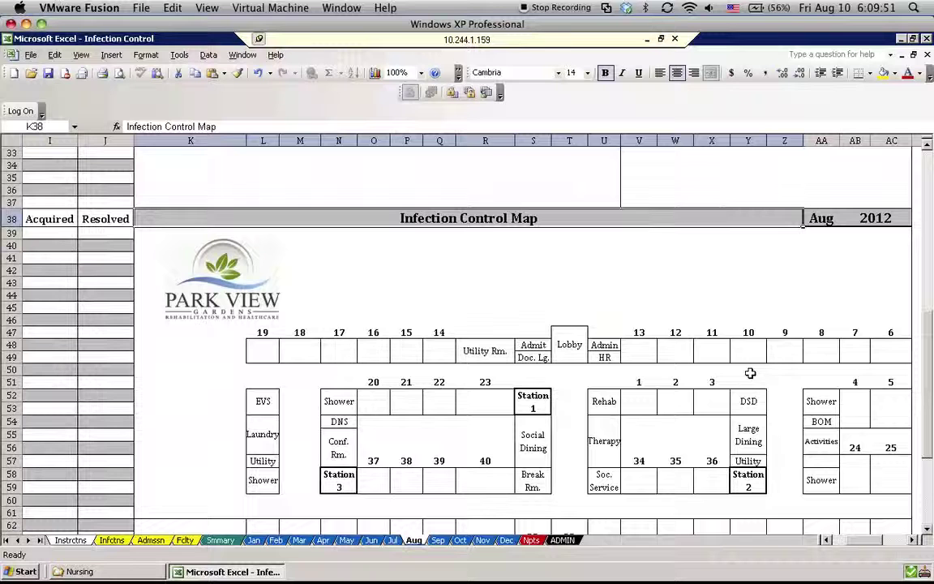
left_click(496, 271)
scroll(577, 319, "down", 2)
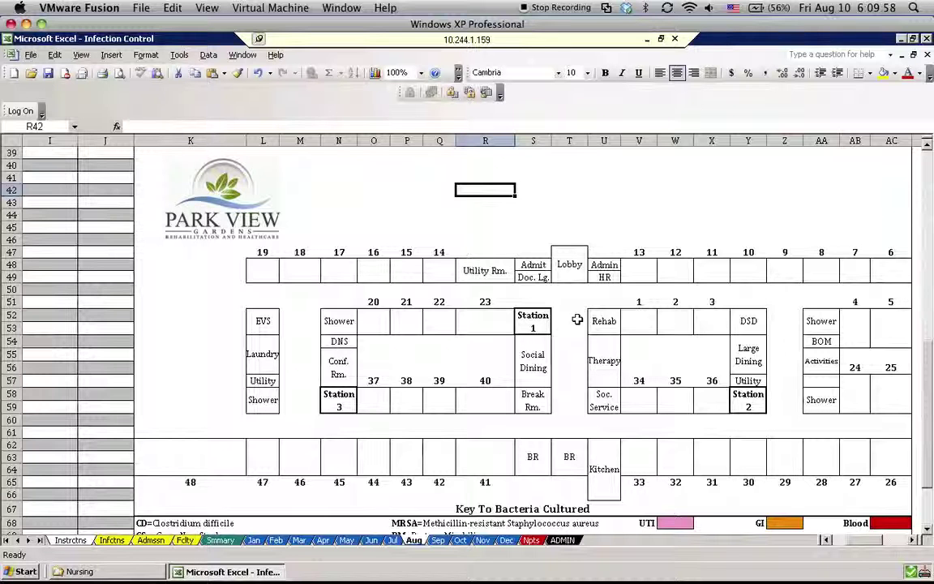
scroll(576, 321, "down", 1)
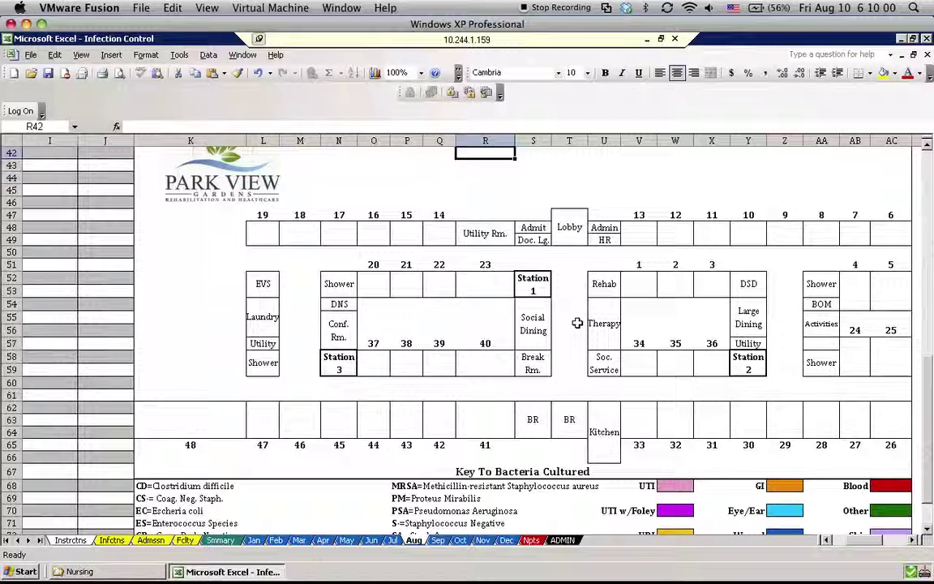
scroll(477, 419, "down", 1)
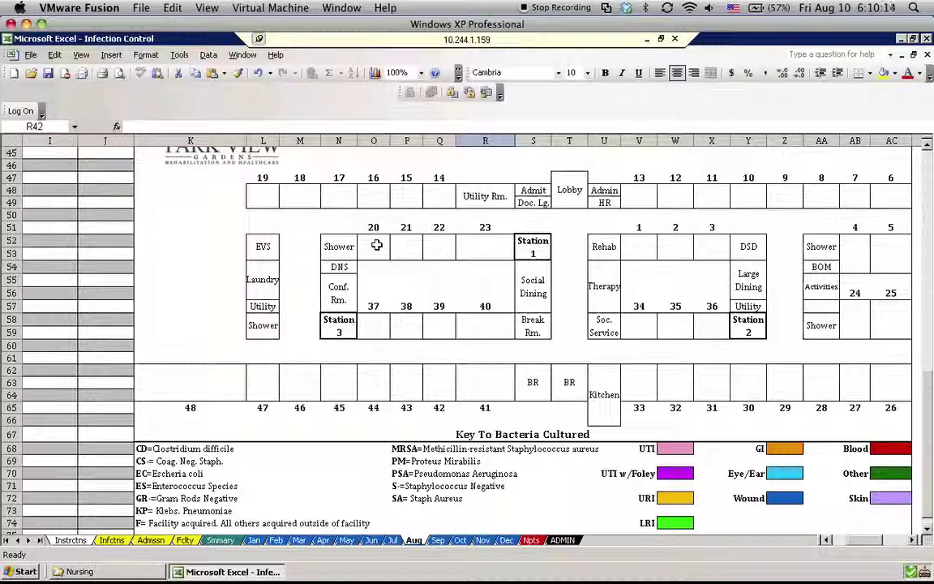
left_click(677, 191)
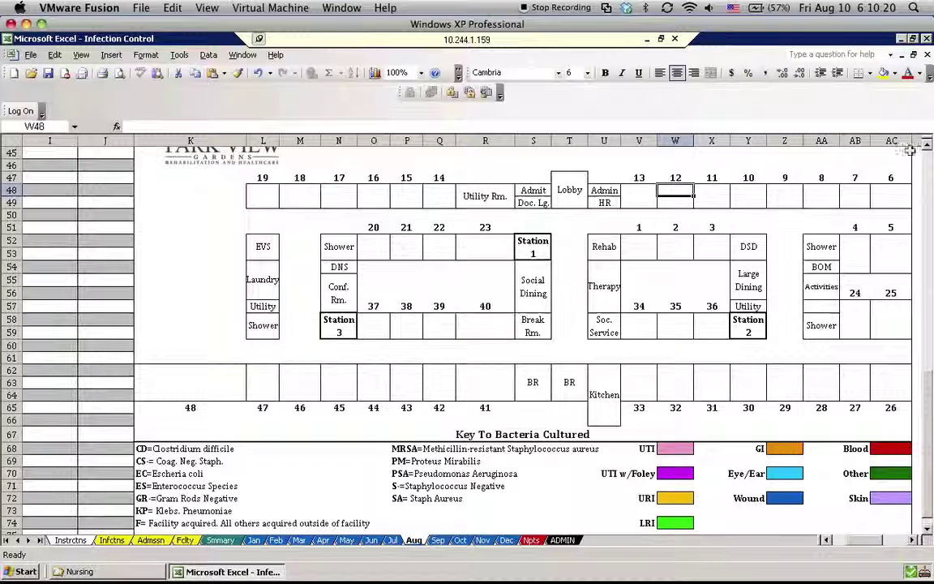
left_click(896, 74)
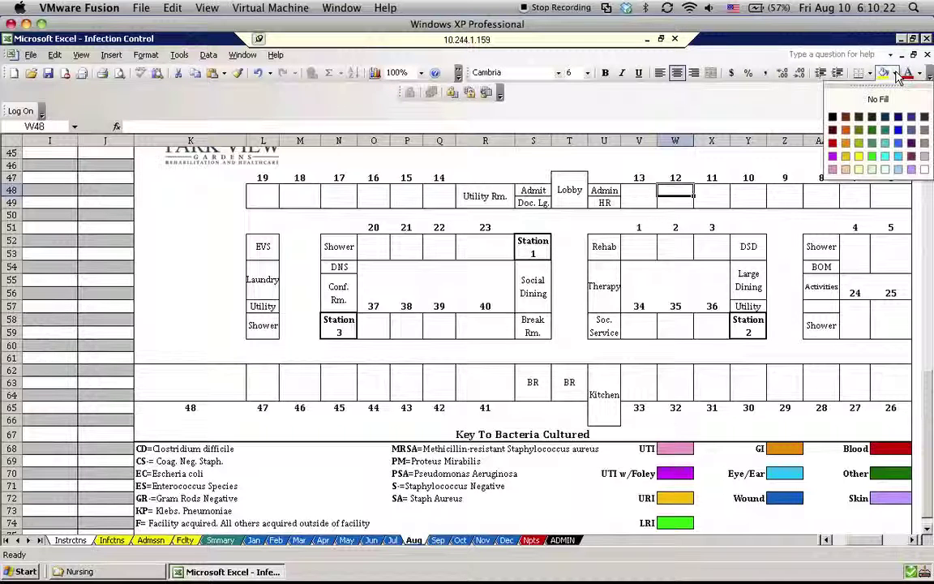
left_click(832, 156)
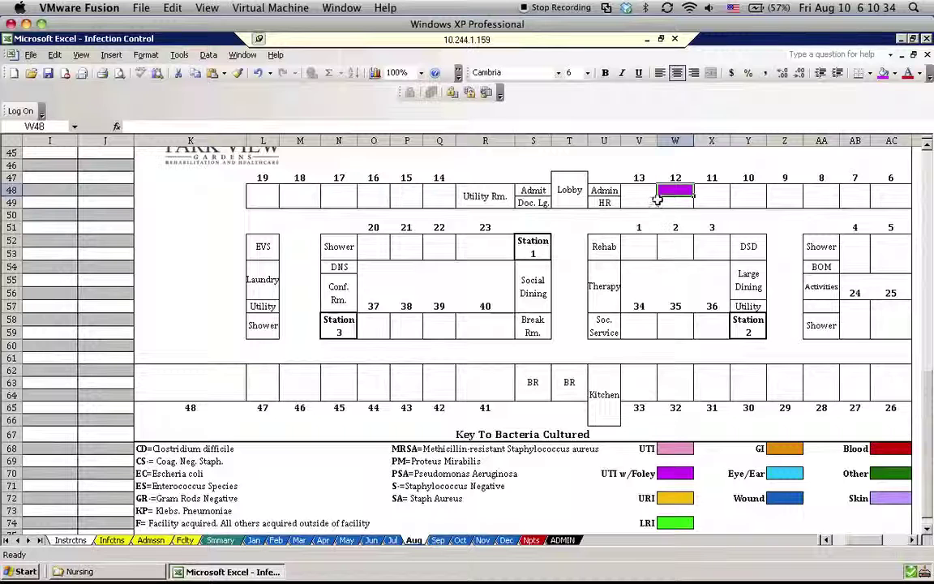
type("MRSA")
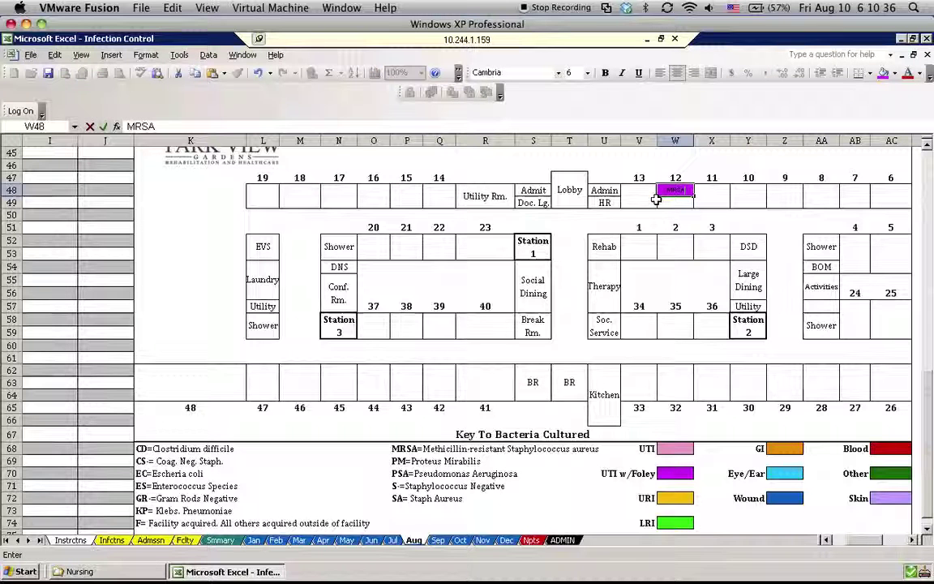
key("Return")
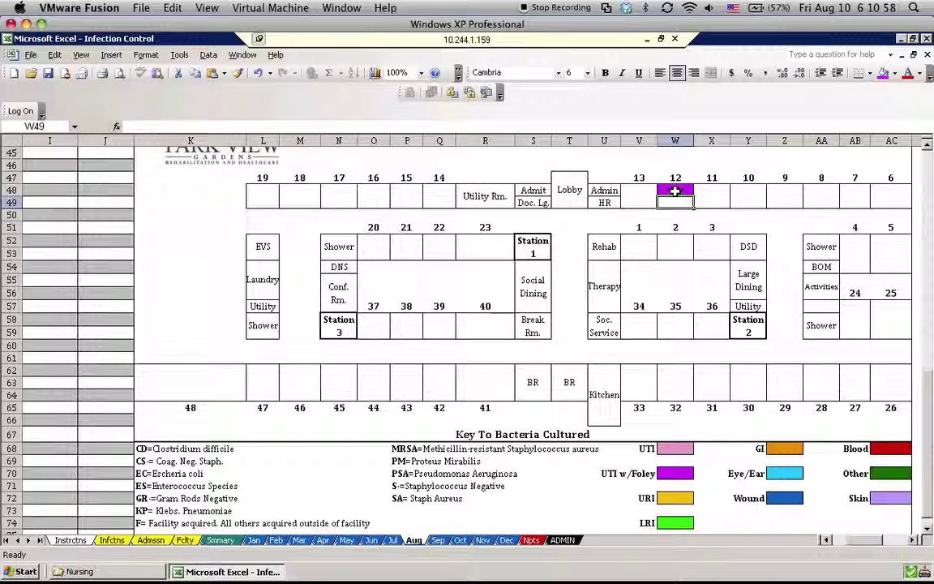
scroll(454, 341, "up", 2)
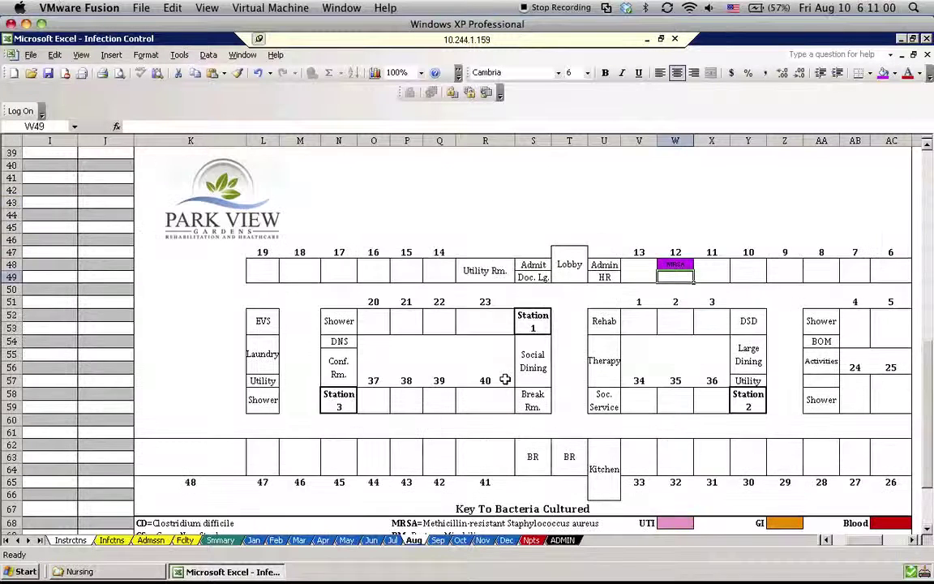
scroll(504, 380, "up", 12)
scroll(504, 379, "up", 1)
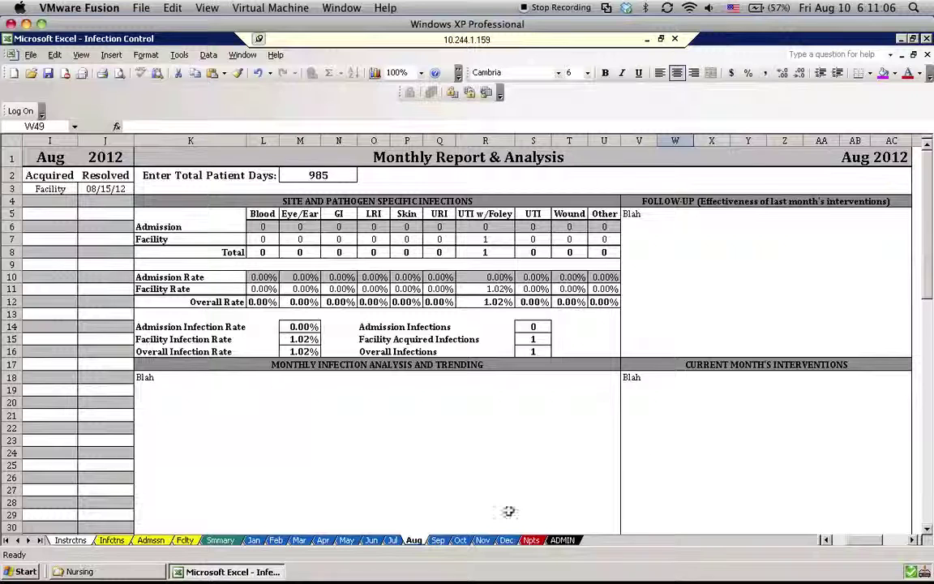
scroll(514, 301, "down", 10)
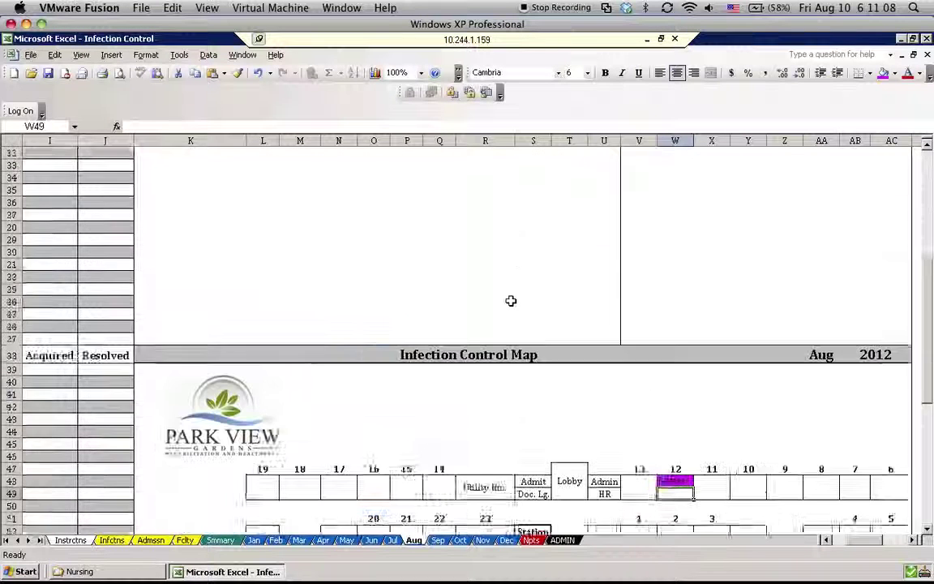